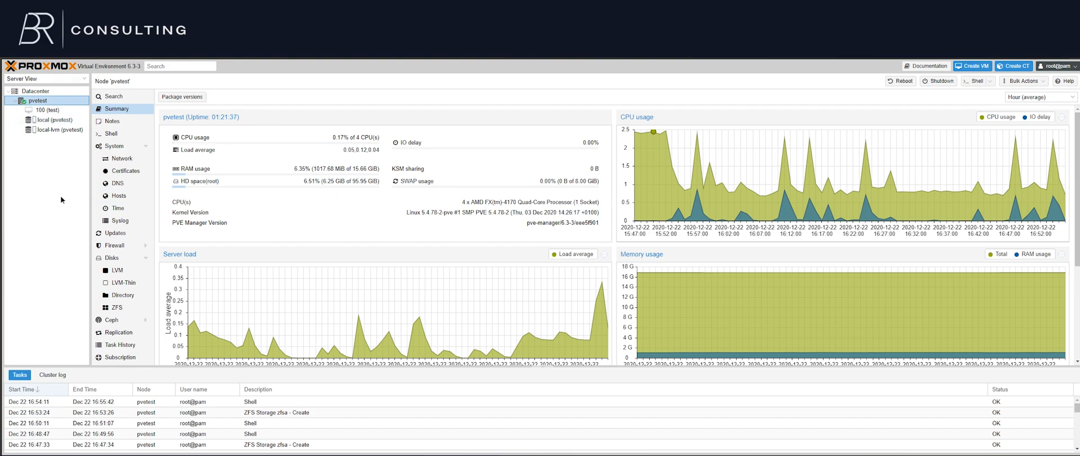
Examine the pvetest node's disks, comparing the type, size and model of the SSD and the two hard disks
left_click(114, 258)
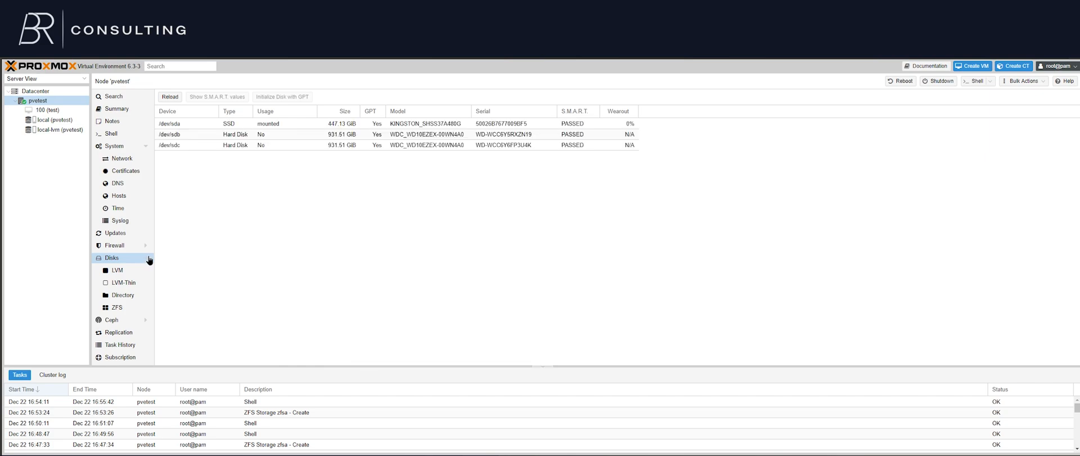
left_click(150, 259)
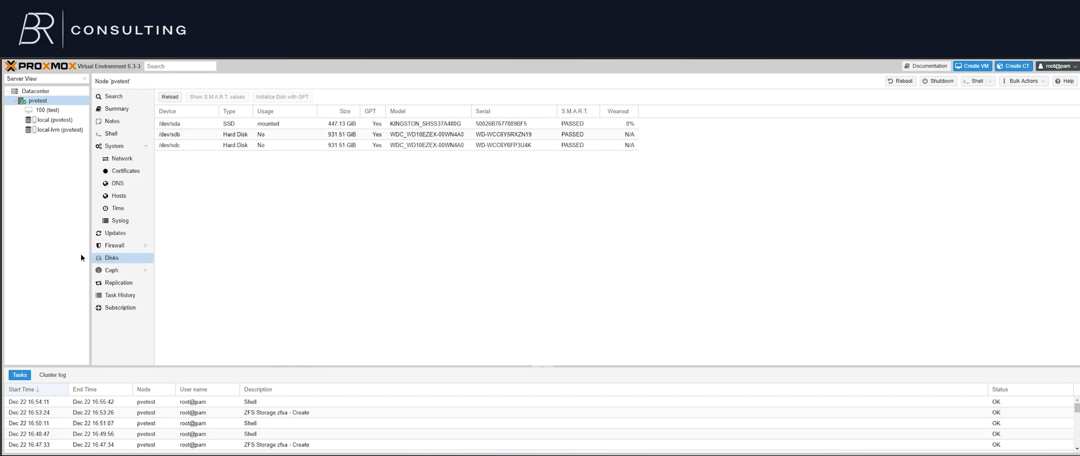
left_click(152, 259)
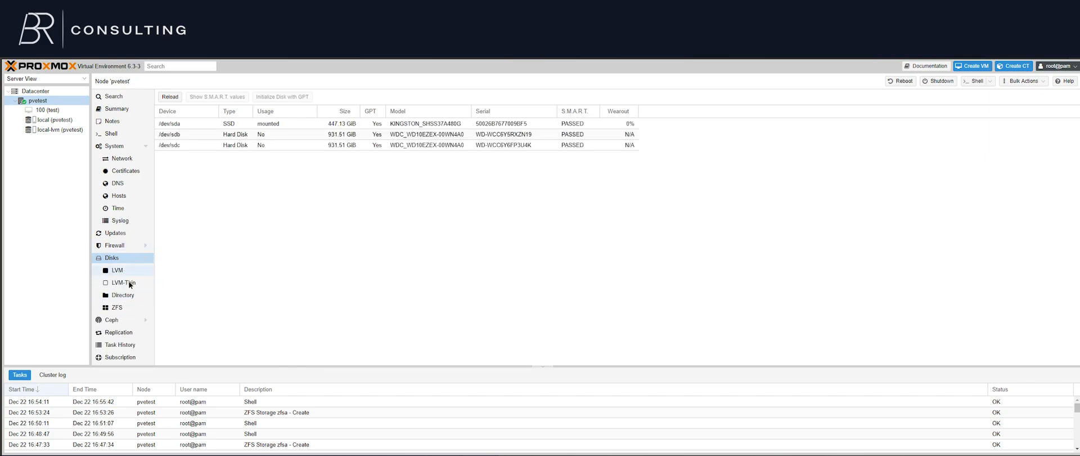
left_click(217, 123)
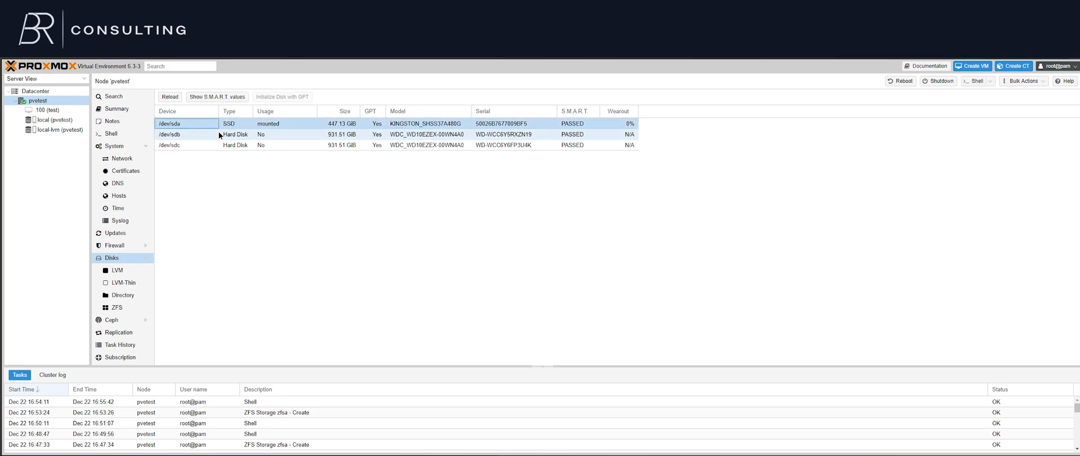
left_click(322, 144)
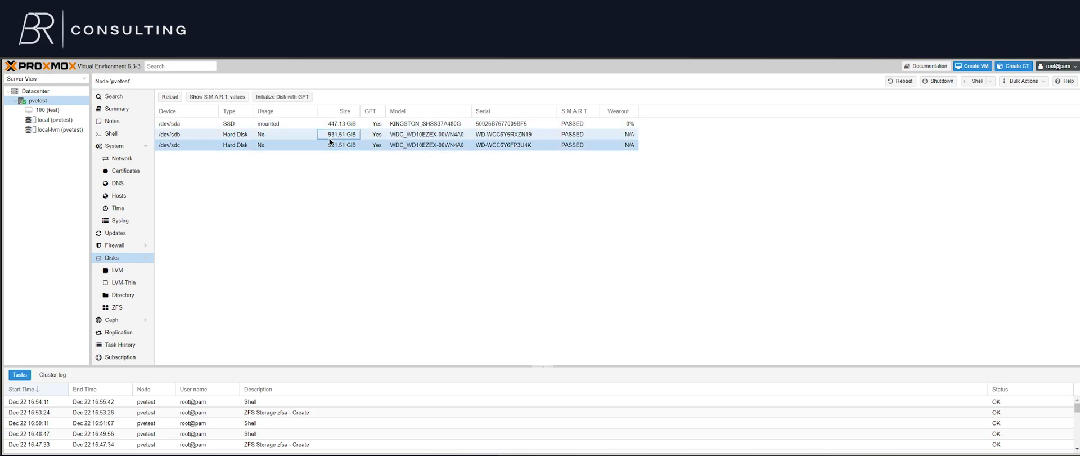
left_click(456, 135)
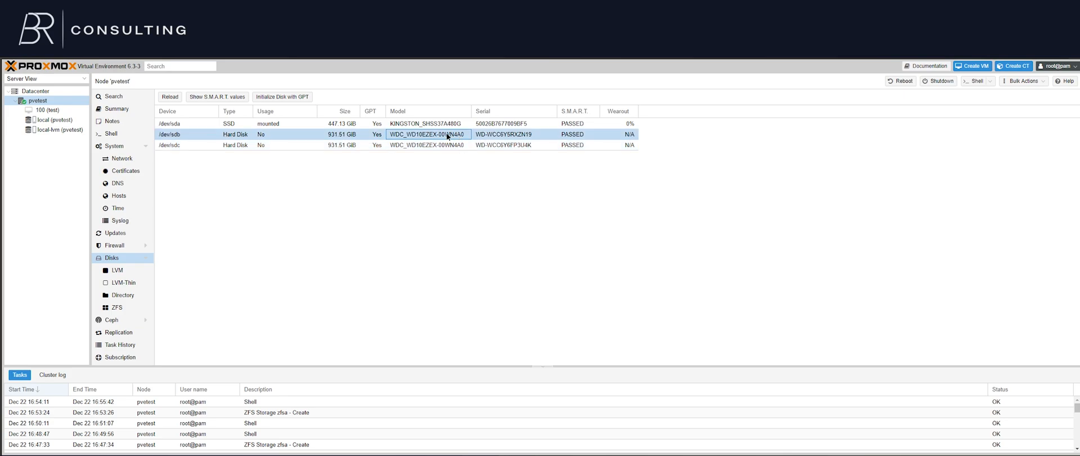
left_click(235, 123)
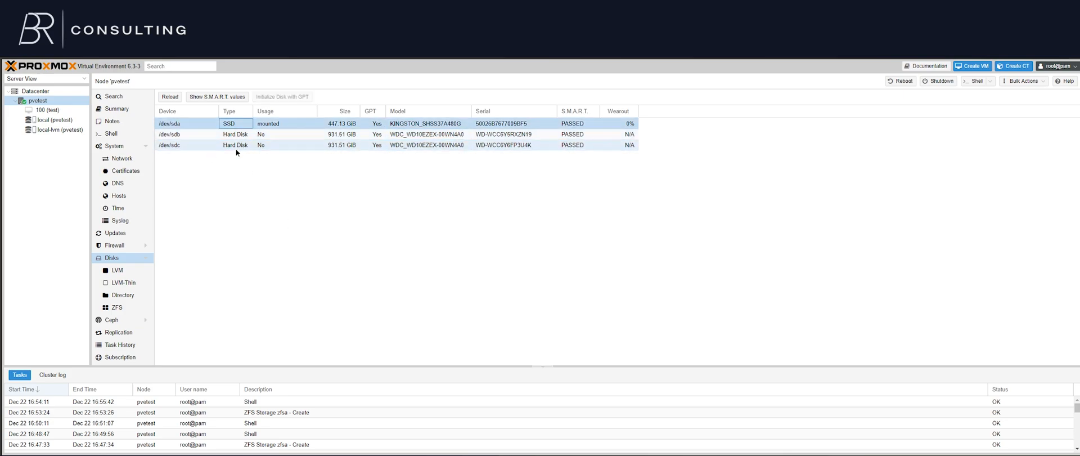
Start a new ZFS pool named zfsa on the pvetest node with the RAID level set to Mirror
left_click(104, 308)
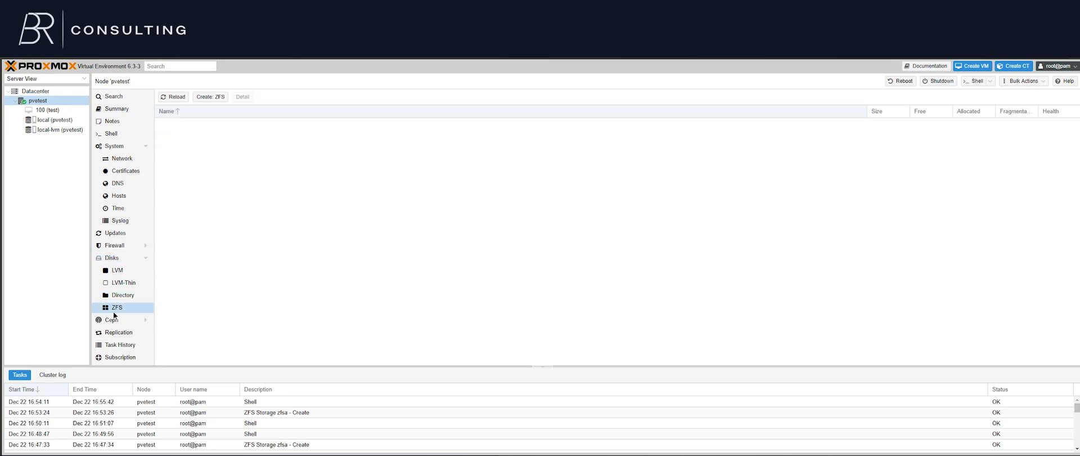
left_click(222, 99)
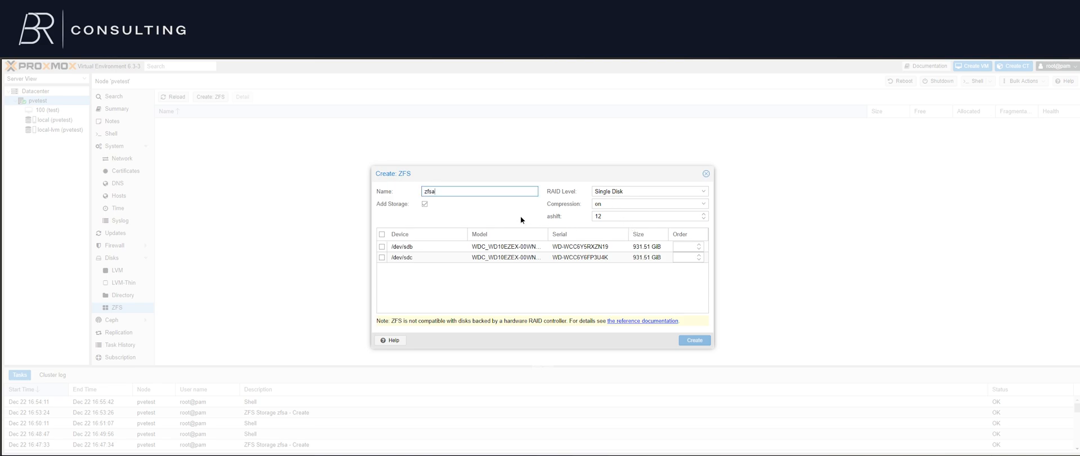
left_click(461, 197)
left_click(645, 196)
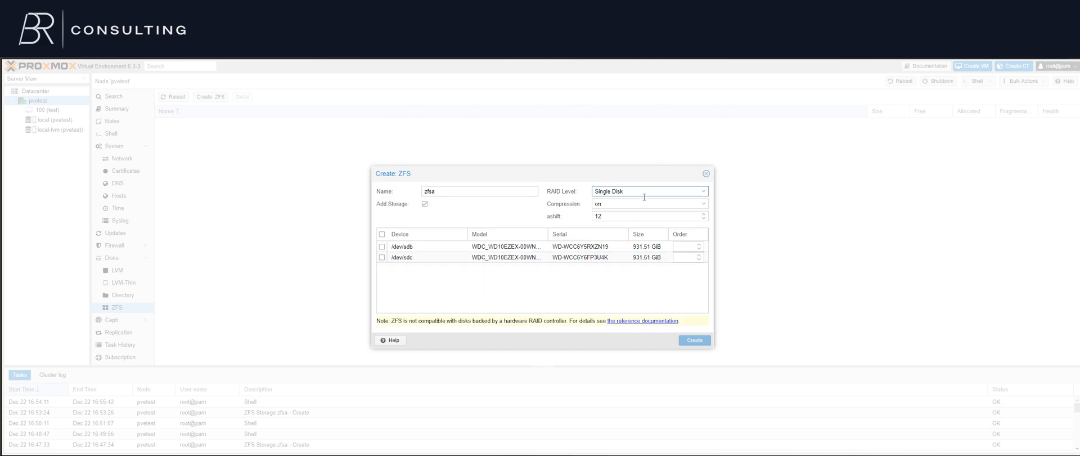
left_click(644, 197)
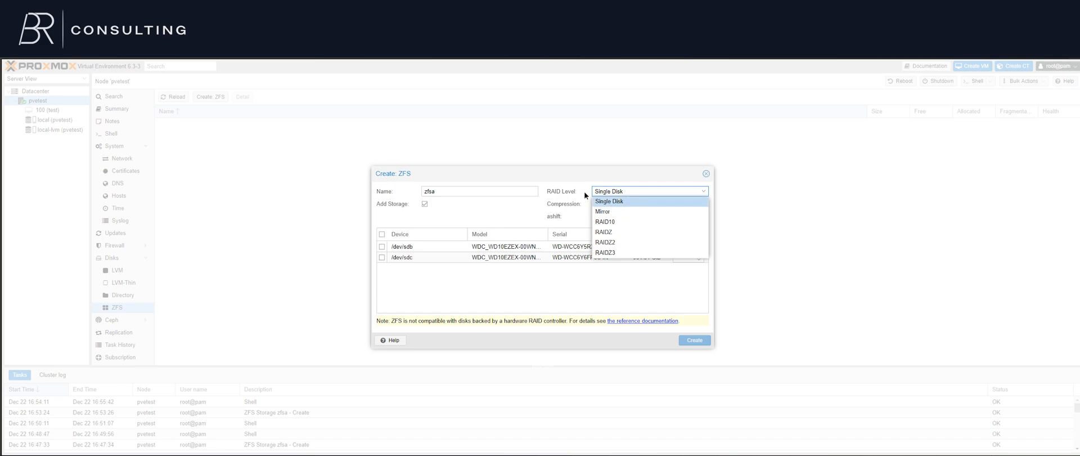
left_click(613, 213)
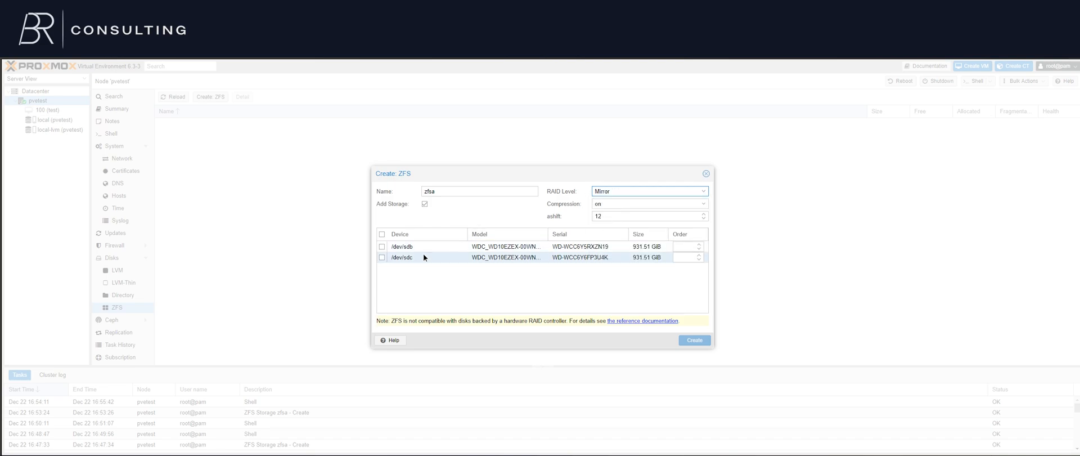
Select /dev/sdb and /dev/sdc as the pool's disks and review the RAID level options, keeping Mirror
left_click(382, 246)
left_click(382, 257)
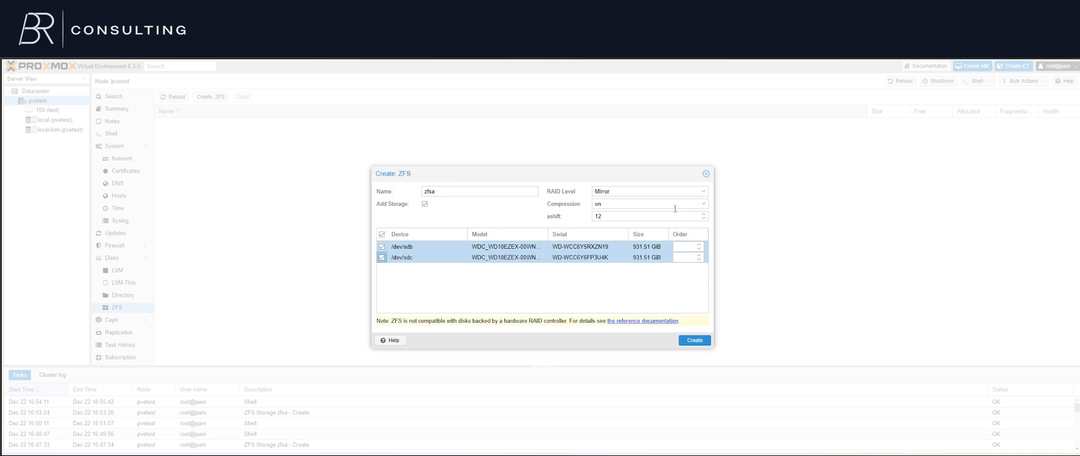
left_click(641, 192)
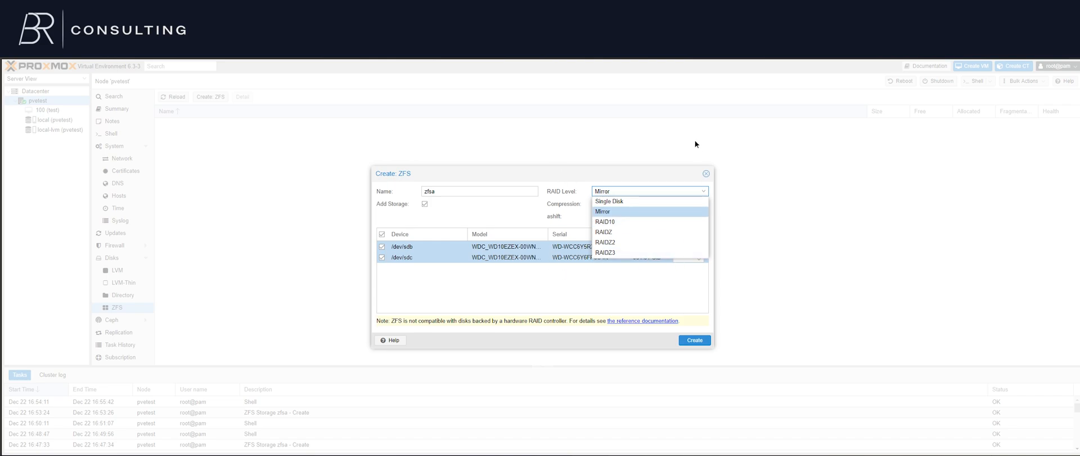
left_click(660, 196)
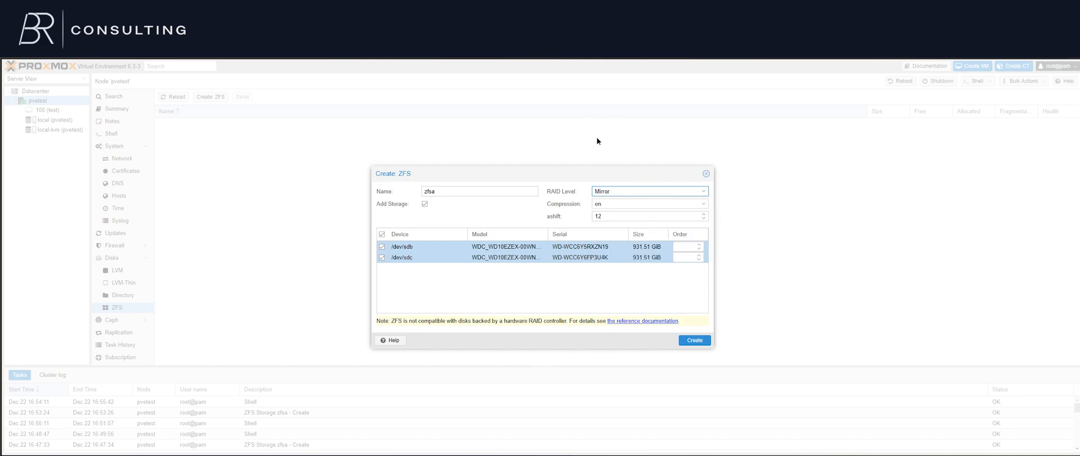
left_click(613, 191)
left_click(633, 302)
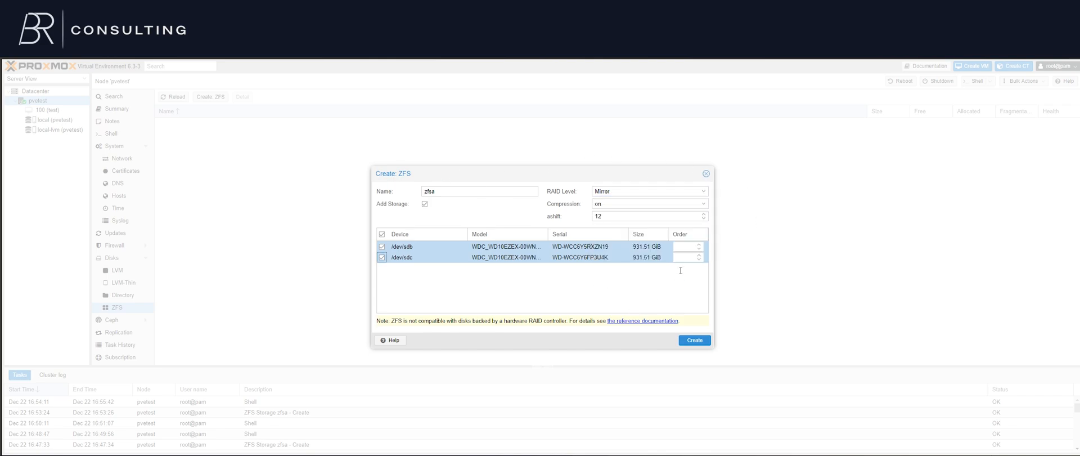
Set the pool's compression to lz4 and create the ZFS pool
left_click(613, 204)
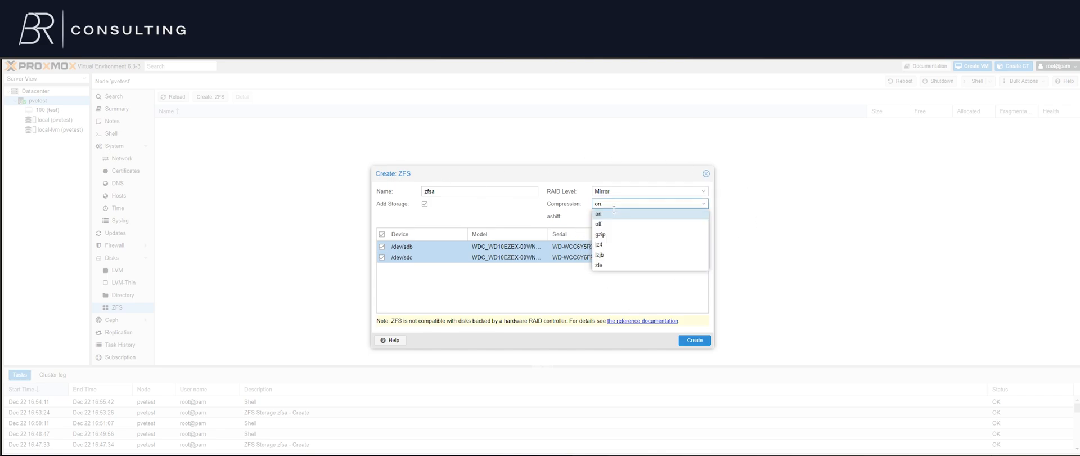
left_click(617, 245)
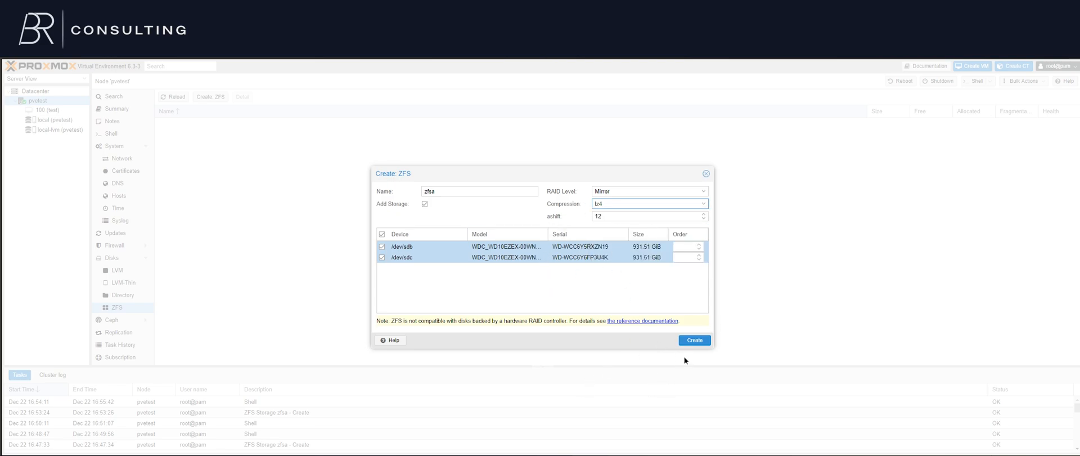
left_click(691, 247)
left_click(692, 258)
left_click(691, 248)
left_click(683, 279)
left_click(696, 340)
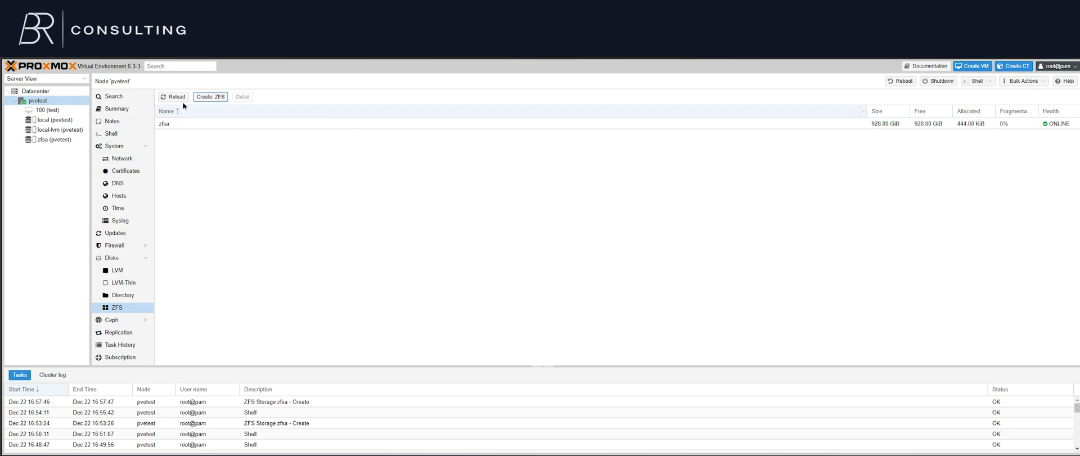
Check the zfsa entry in the node's ZFS list and in the Datacenter storage list
left_click(264, 123)
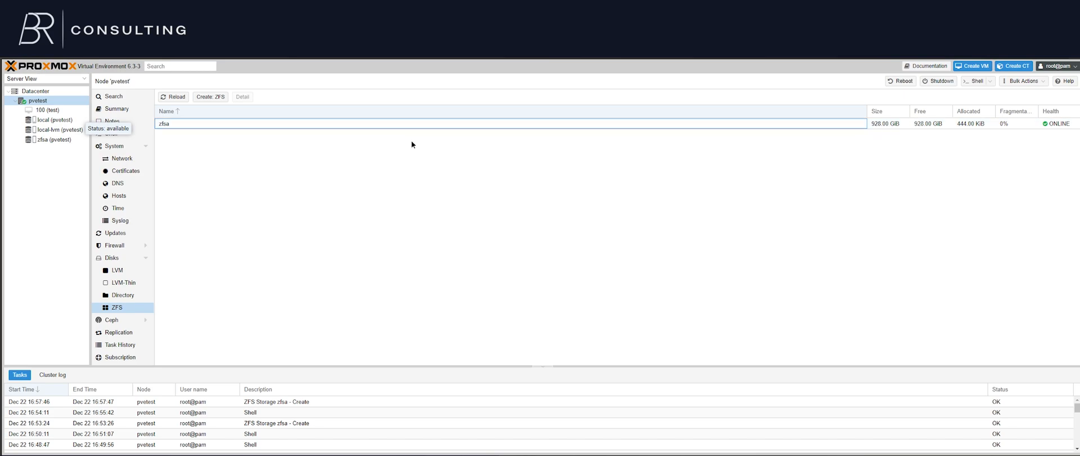
left_click(55, 92)
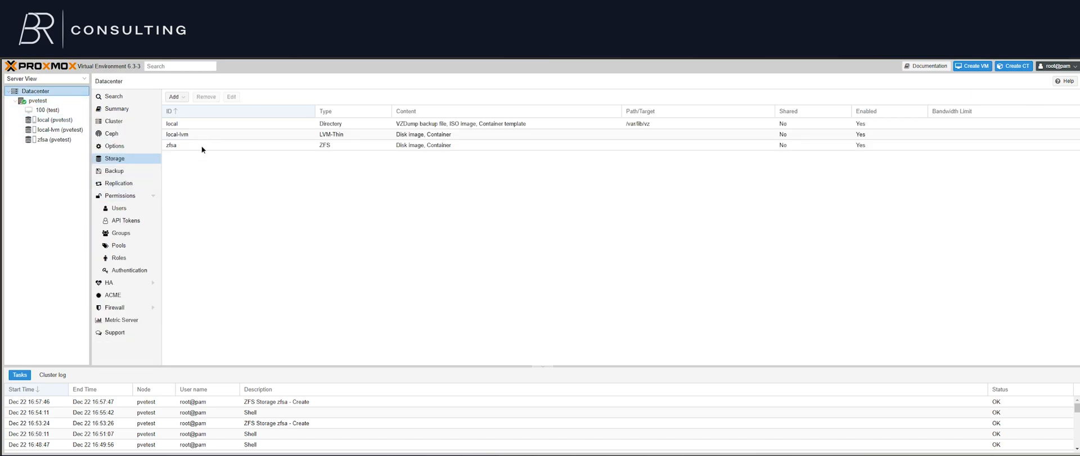
left_click(227, 178)
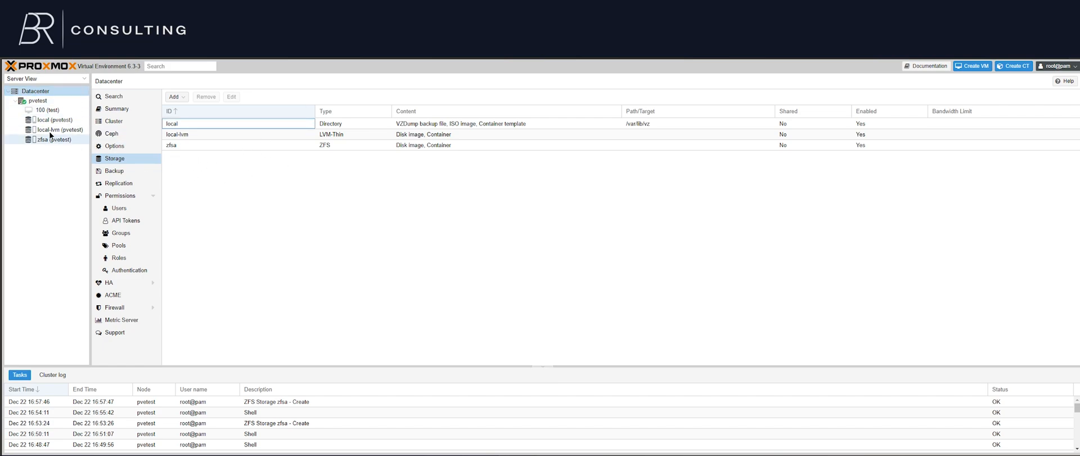
left_click(126, 161)
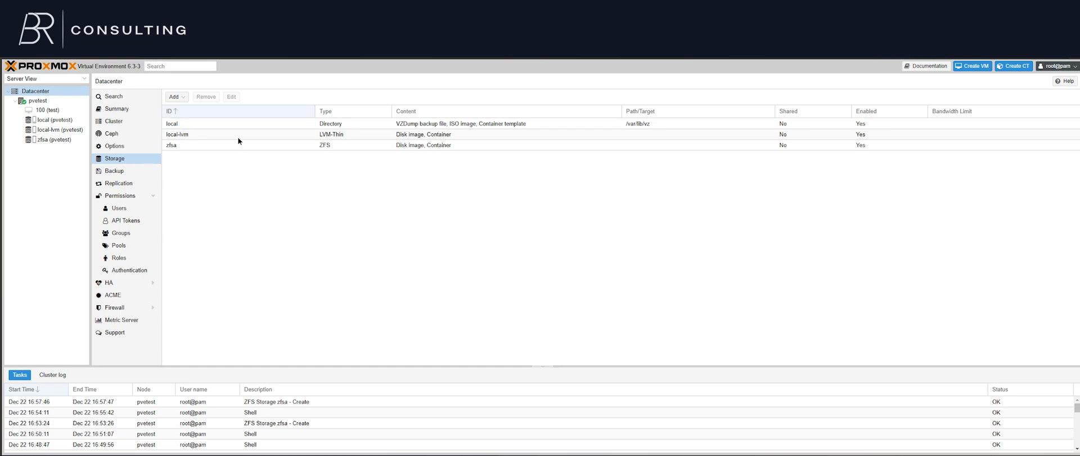
left_click(178, 145)
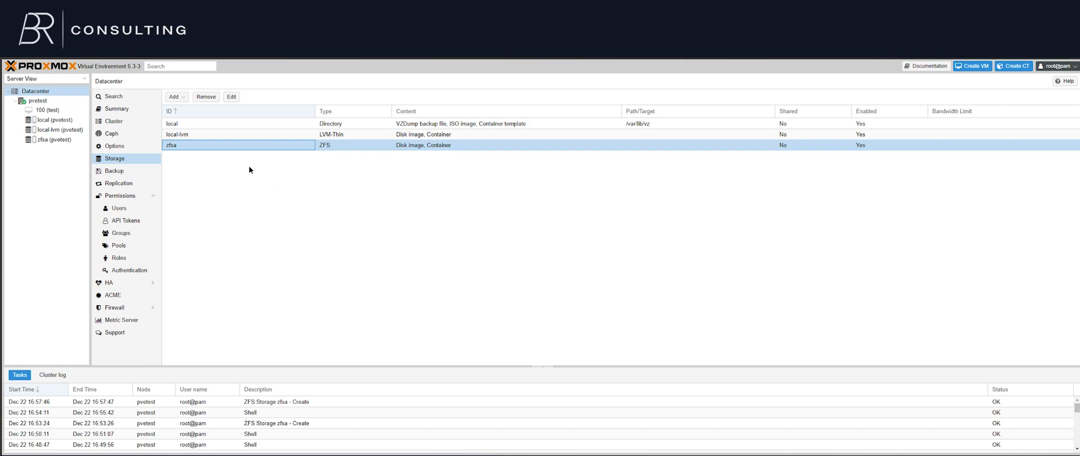
Open the pvetest node's shell and recall the command "zfs create -o mountpoint=/mnt/ZFSA zfsa/ZFSA" from the history
left_click(59, 102)
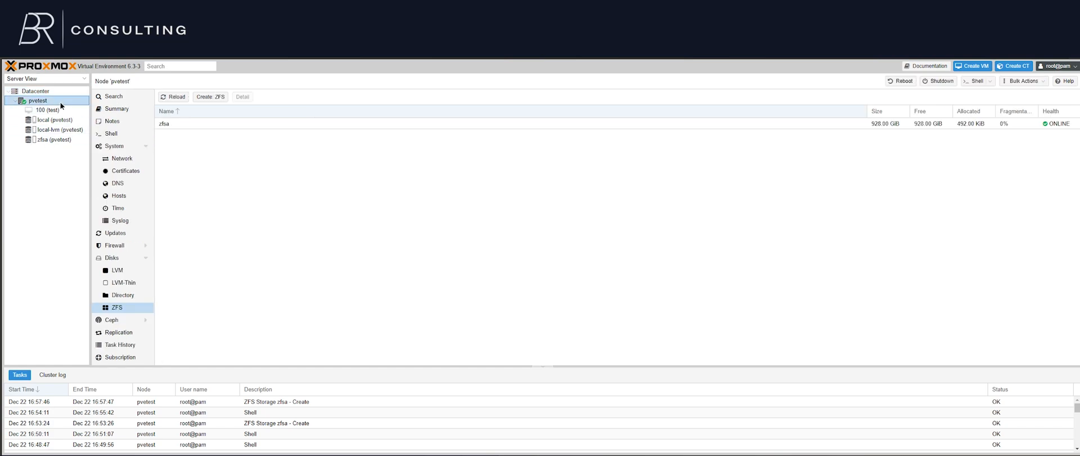
left_click(116, 134)
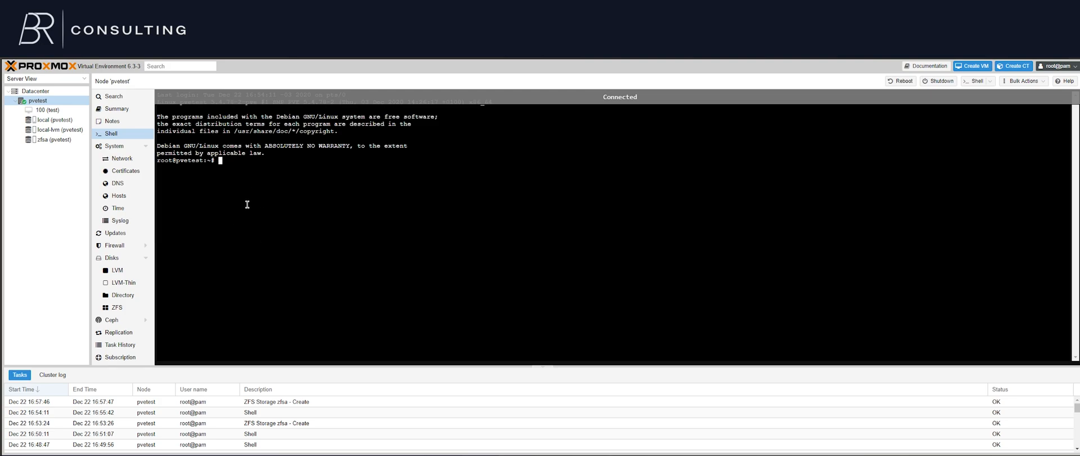
key("ctrl+r")
type("mount")
key("End")
key("Left")
key("Left")
key("Left")
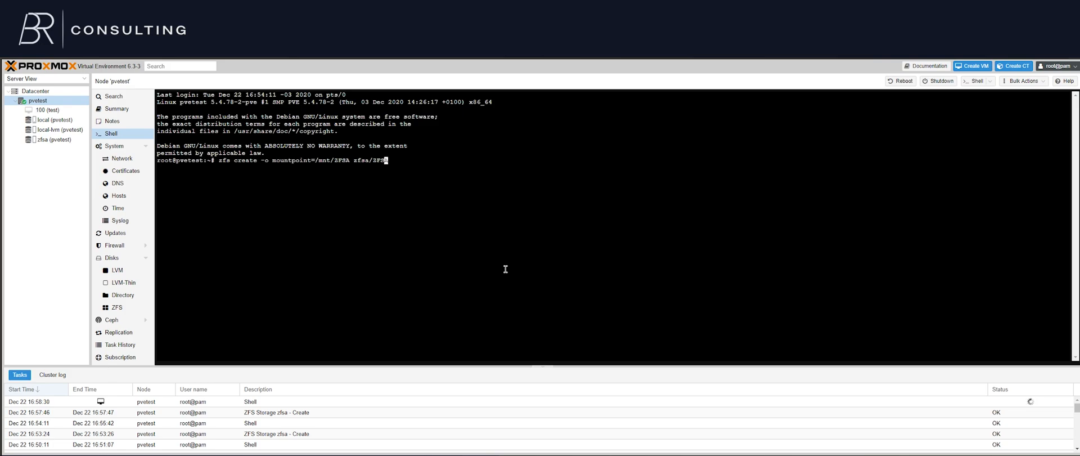
Review the recalled command's mountpoint and dataset name, and run it to create dataset zfsa/ZFSA mounted at /mnt/ZFSA
key("Home")
left_click_drag(236, 164, 271, 167)
left_click(271, 168)
left_click_drag(318, 163, 346, 164)
left_click(352, 170)
key("End")
key("Left")
key("Left")
key("Left")
key("Left")
key("Left")
double_click(370, 168)
left_click(377, 172)
left_click_drag(369, 163, 415, 166)
left_click(401, 181)
double_click(357, 165)
left_click(388, 165)
key("Return")
List the ZFS datasets with "zfs list" and examine the mountpoints of zfsa and zfsa/ZFSA
type("zfs list")
key("Return")
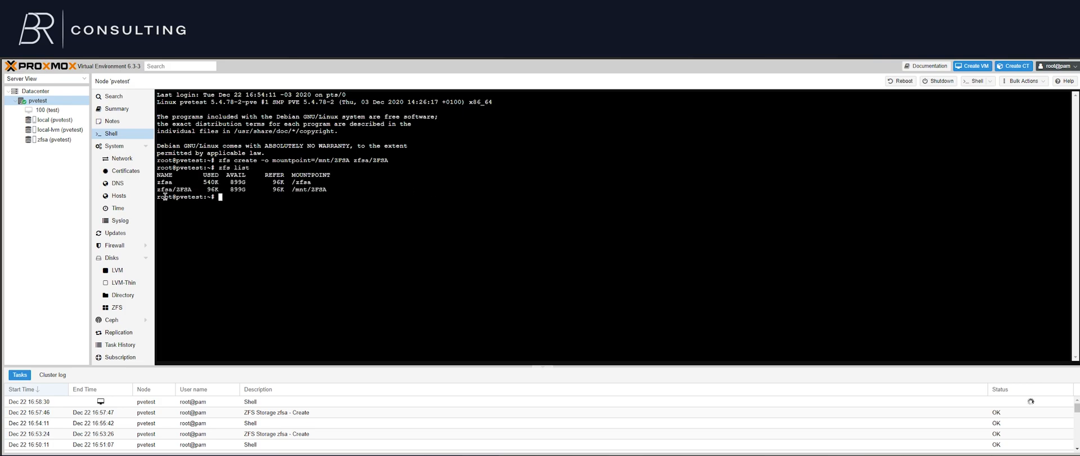
left_click_drag(158, 181, 355, 201)
double_click(318, 189)
double_click(325, 197)
left_click(245, 188)
Run "zpool status" and examine the state and errors reported for the zfsa pool
type("zpool status")
key("Return")
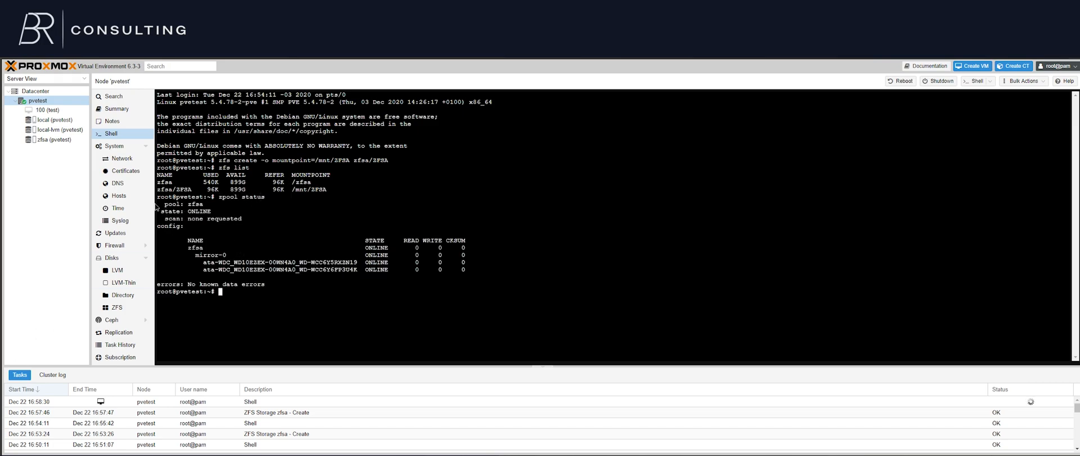
left_click_drag(165, 206, 203, 226)
left_click(211, 228)
double_click(209, 285)
View the zfsa pool's status details and member devices from the node's ZFS list, and close them
left_click(130, 306)
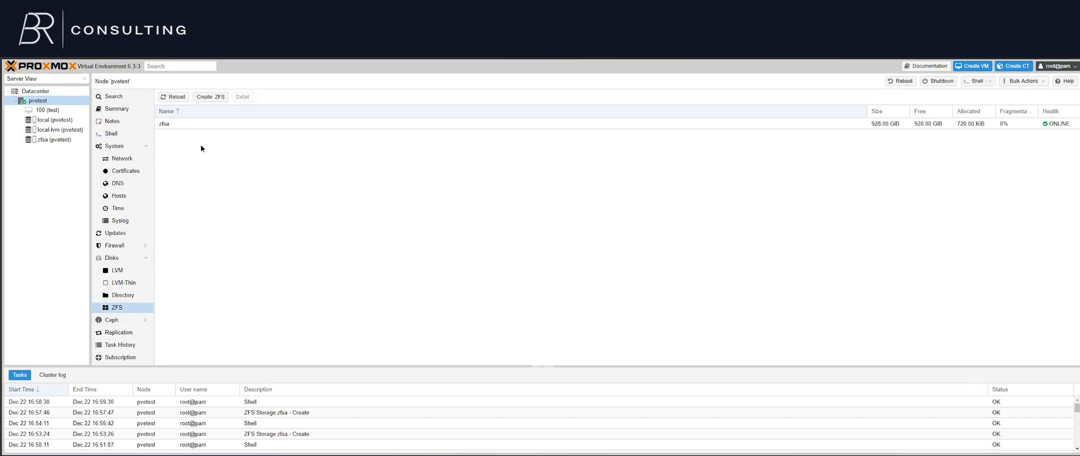
double_click(194, 125)
left_click(491, 324)
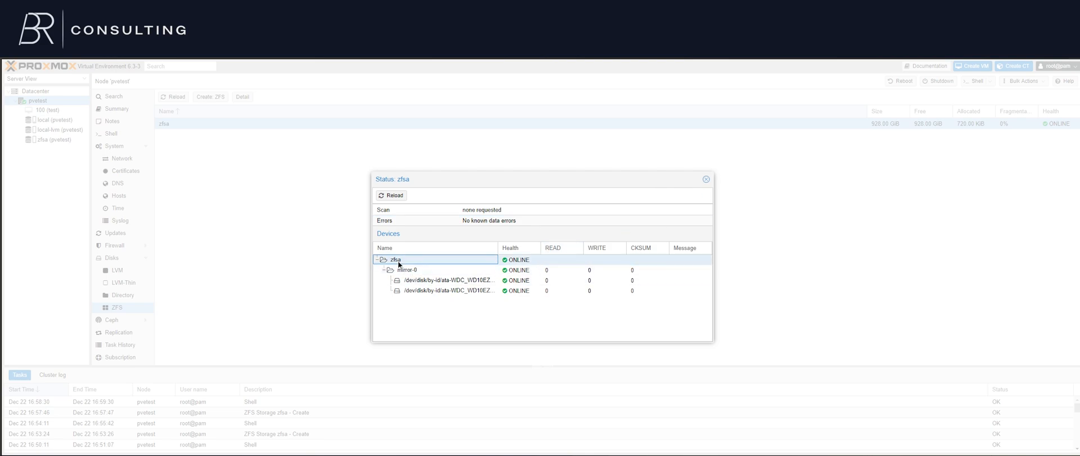
left_click(707, 180)
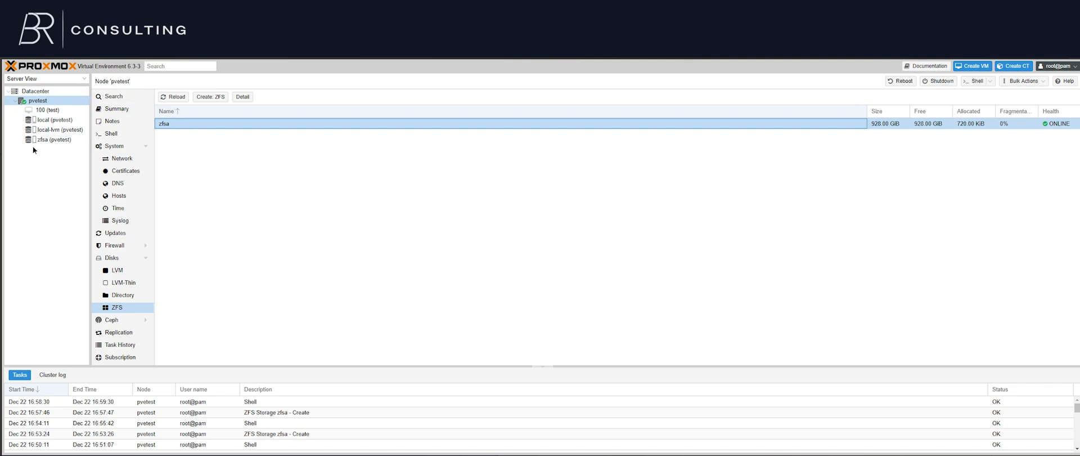
Start a new Directory storage at the Datacenter level with ID zfsa_mp and directory /mnt/ZFSA
left_click(28, 92)
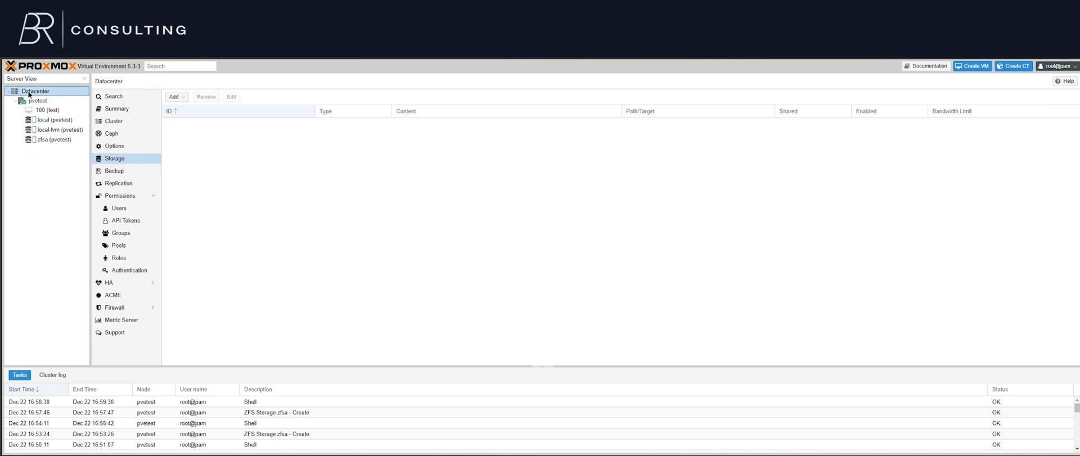
left_click(245, 163)
left_click(188, 99)
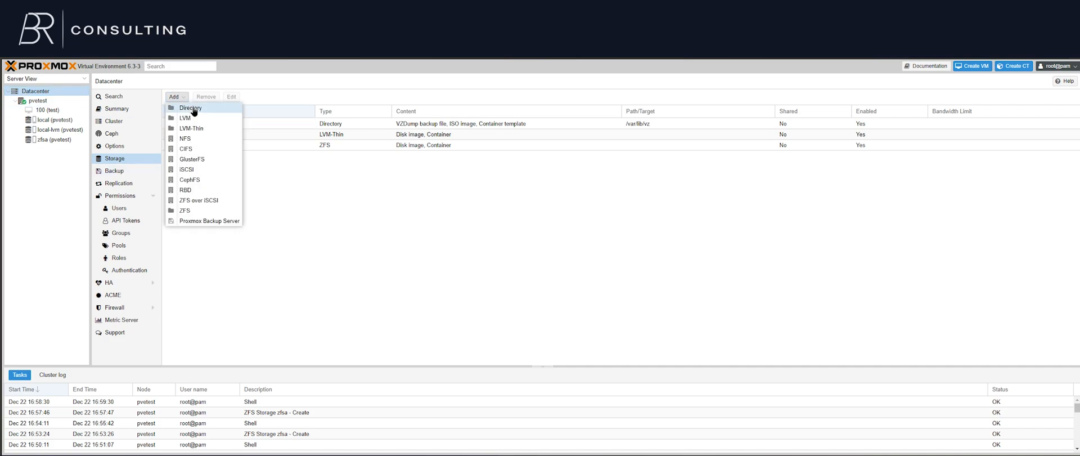
left_click(192, 112)
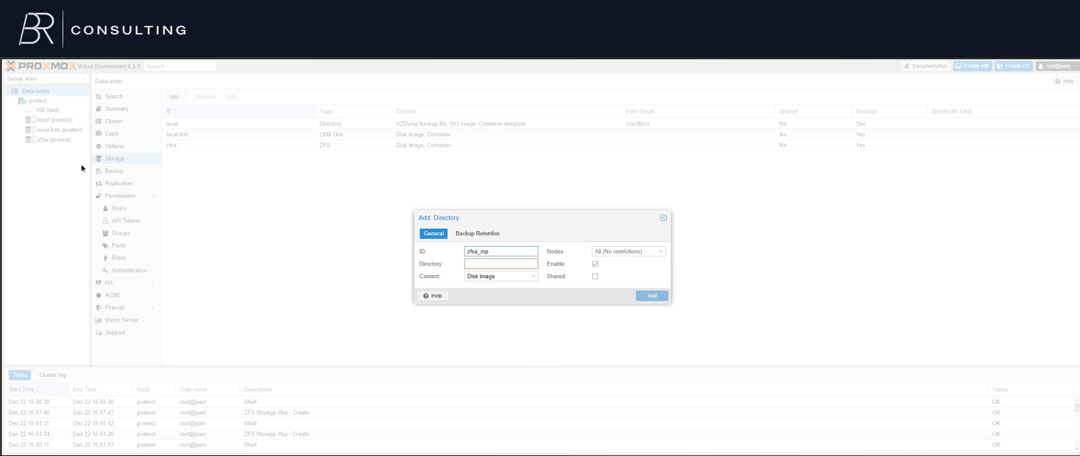
key("Tab")
type("/")
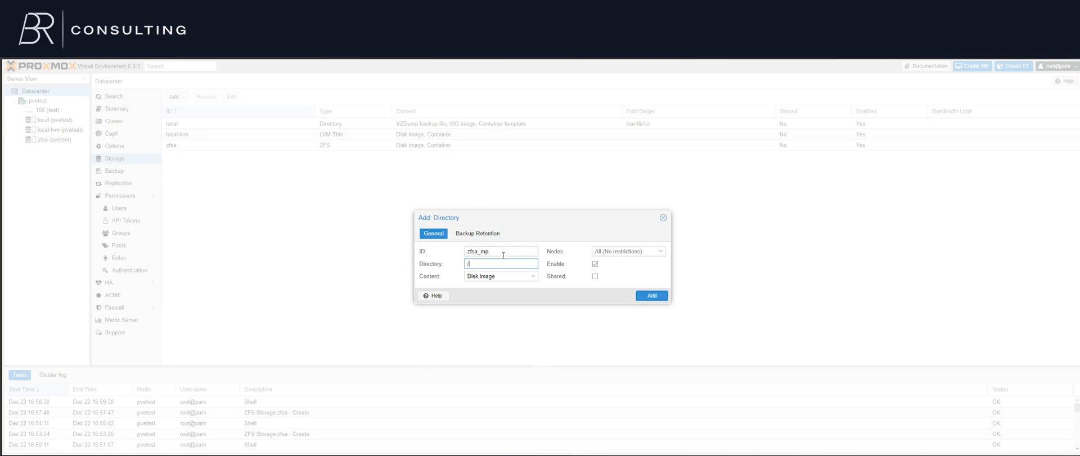
type("mnt/ZFSA")
Allow disk image, ISO image, container template, VZDump backup file, container and snippets content, and leave the nodes unrestricted
left_click(504, 275)
left_click(481, 296)
left_click(490, 306)
left_click(493, 316)
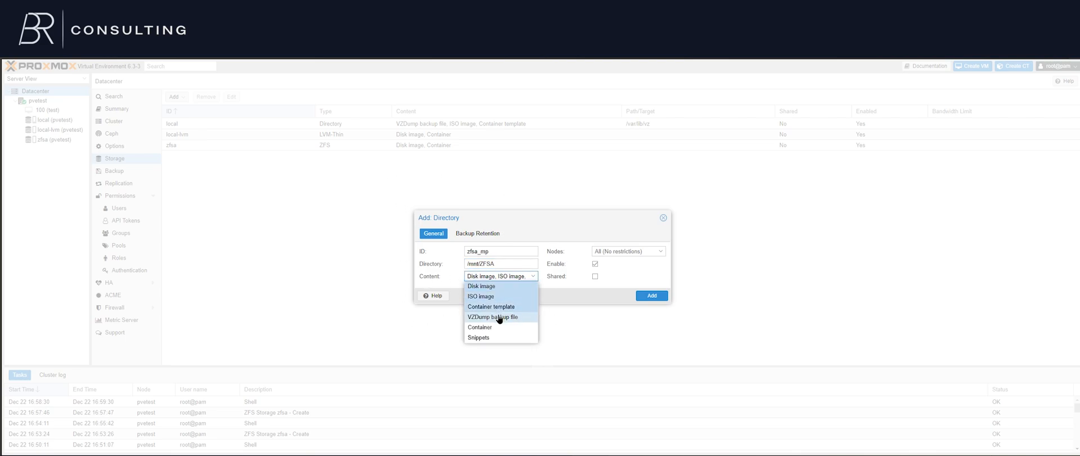
left_click(492, 325)
left_click(489, 338)
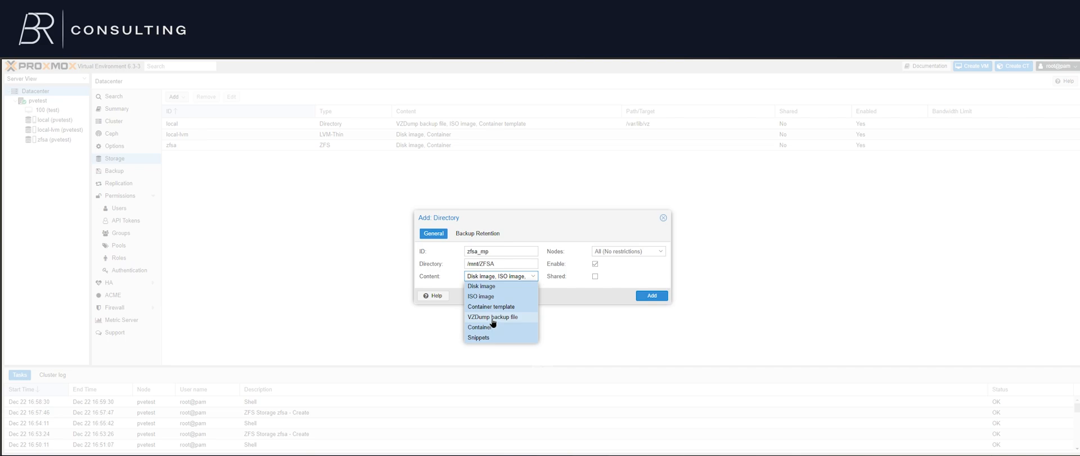
double_click(520, 276)
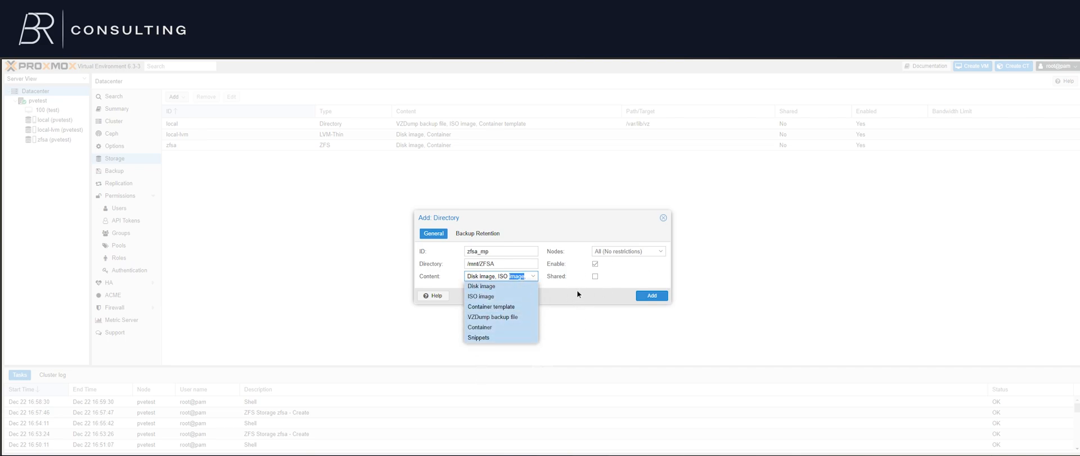
left_click(483, 277)
left_click(632, 252)
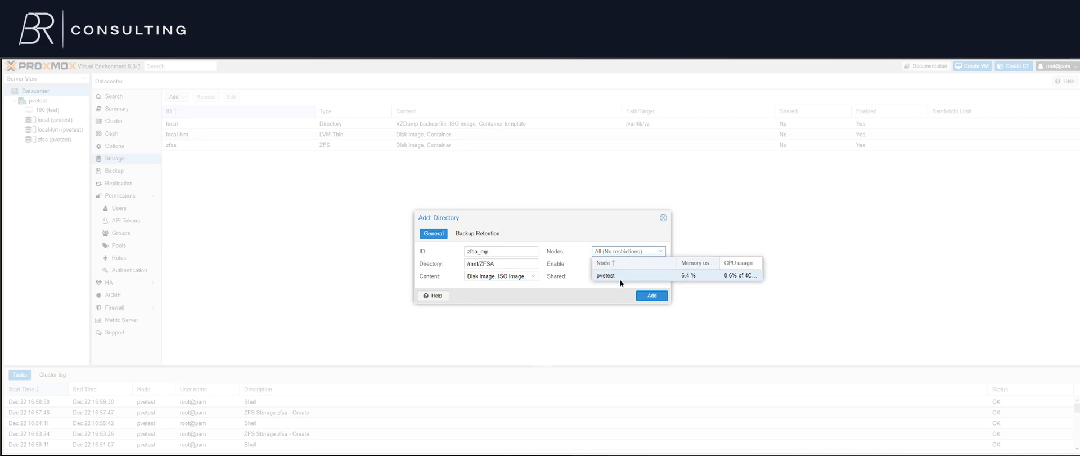
left_click(622, 253)
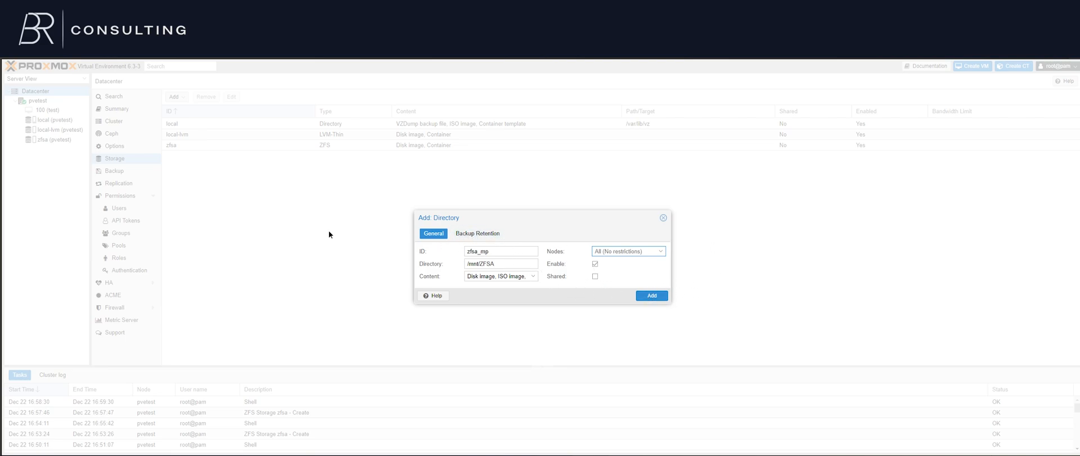
Inspect the backup retention options with Keep all backups turned off, and turn it back on
left_click(475, 234)
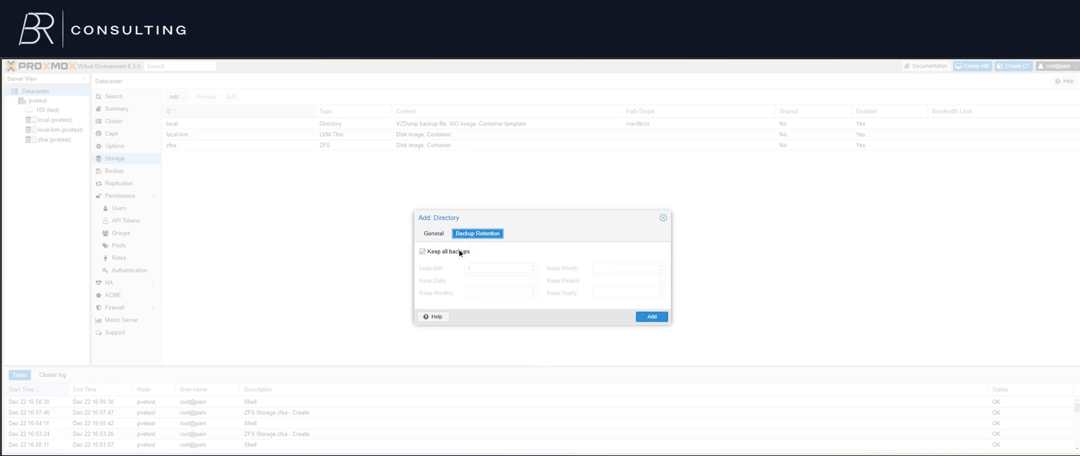
left_click(458, 250)
left_click(522, 269)
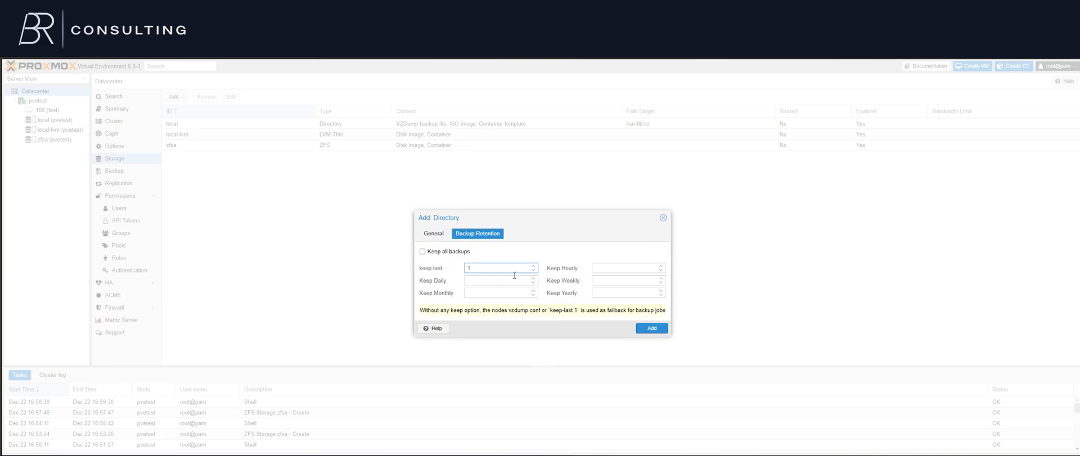
key("Tab")
key("shift+Tab")
left_click(456, 254)
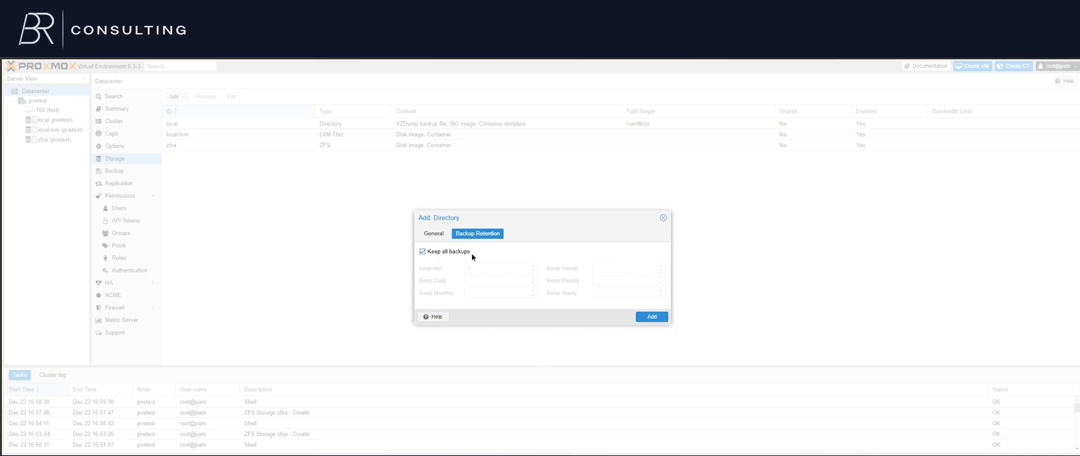
Return to the general settings and add the zfsa_mp directory storage
left_click(434, 234)
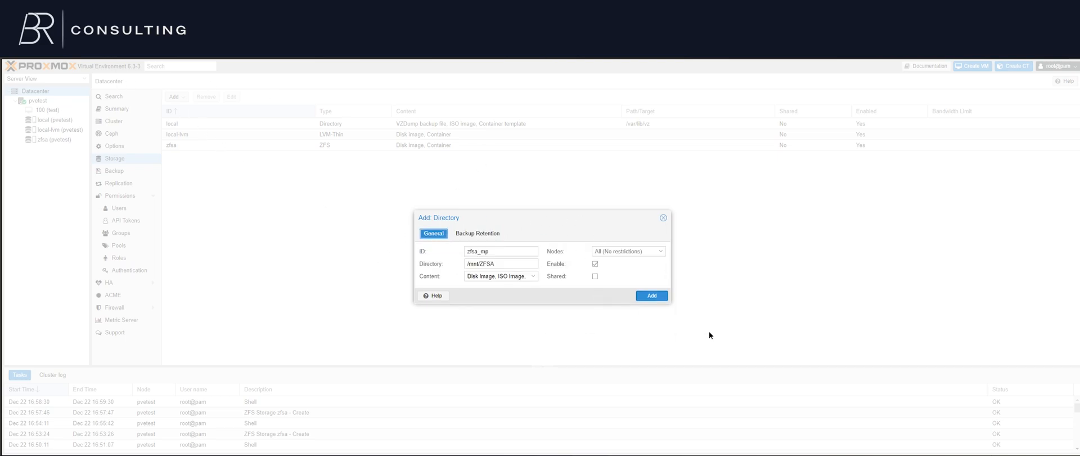
left_click(662, 299)
left_click(419, 193)
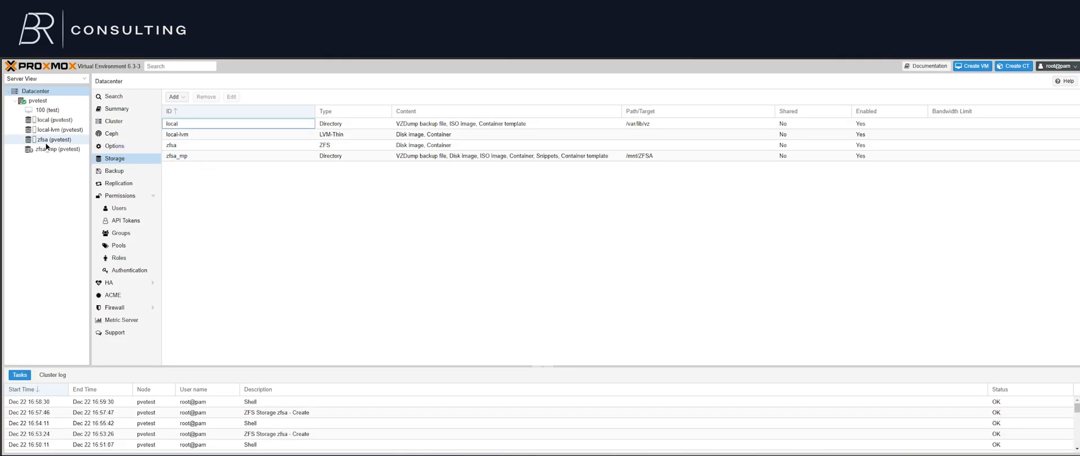
Examine the zfsa storage's summary, VM disks and CT volumes to see which content it supports
left_click(31, 142)
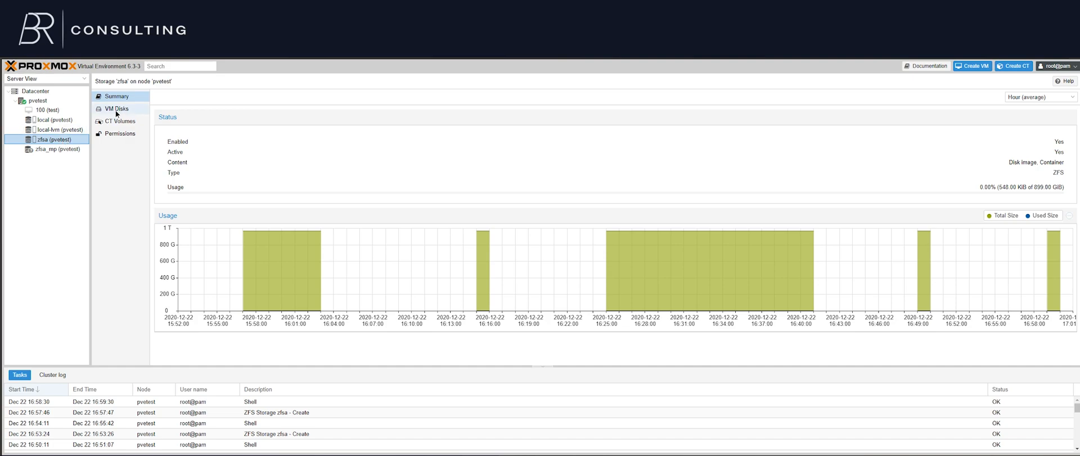
left_click(114, 109)
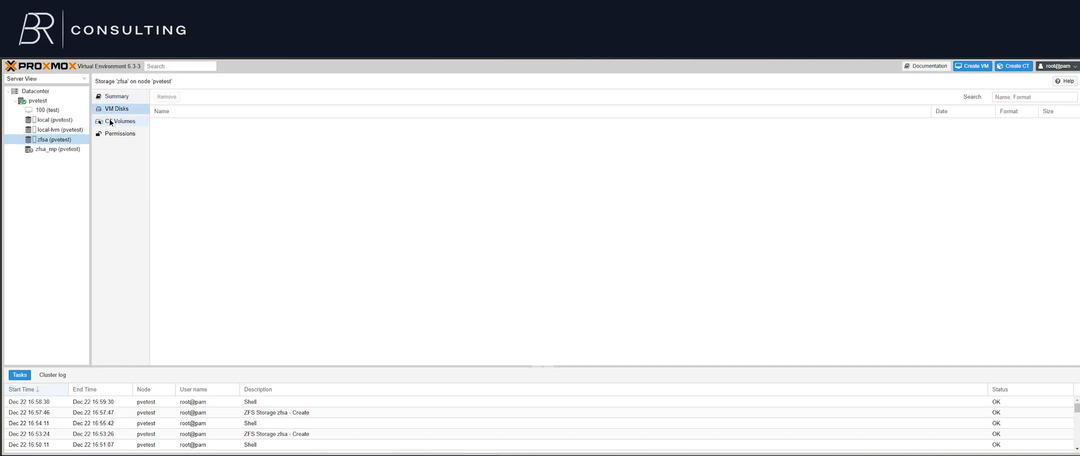
left_click(110, 121)
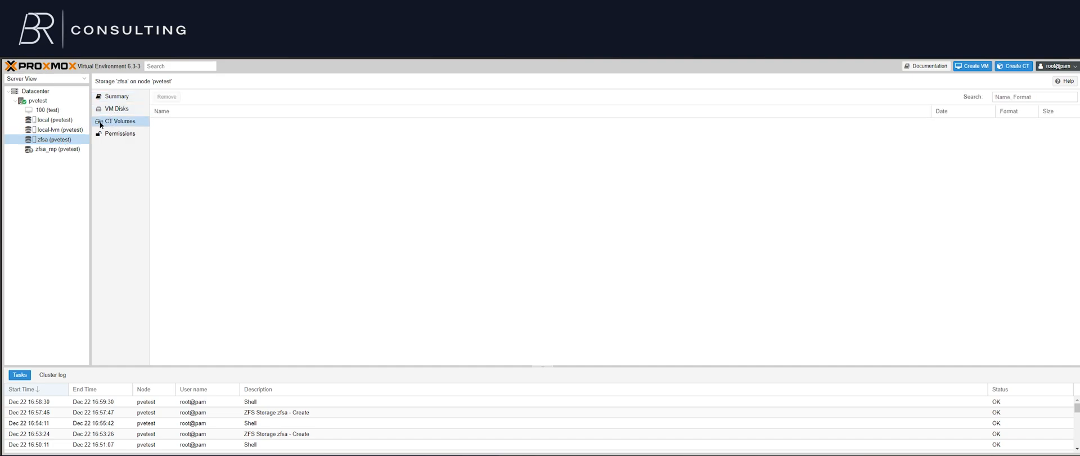
left_click(119, 100)
Examine the zfsa_mp storage's backups, VM disks, CT volumes, ISO images, CT templates and snippets
left_click(52, 149)
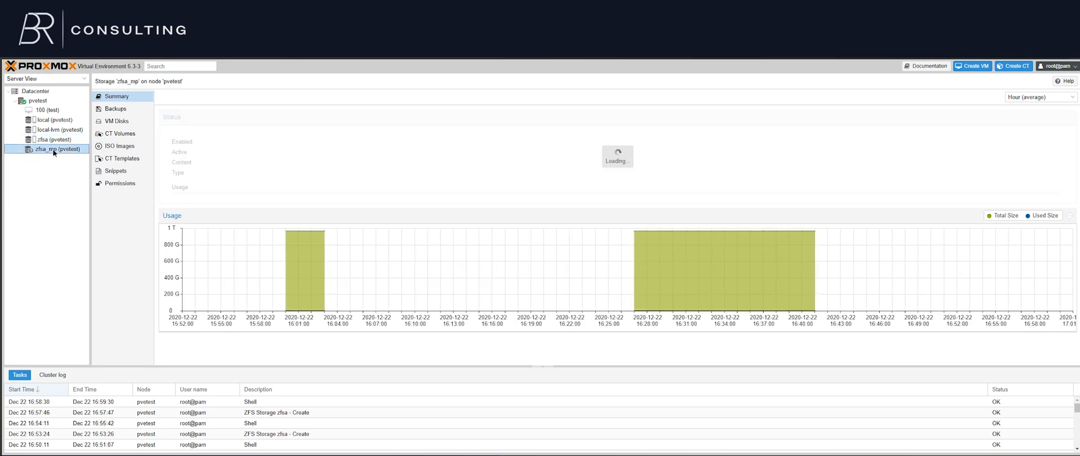
left_click(133, 110)
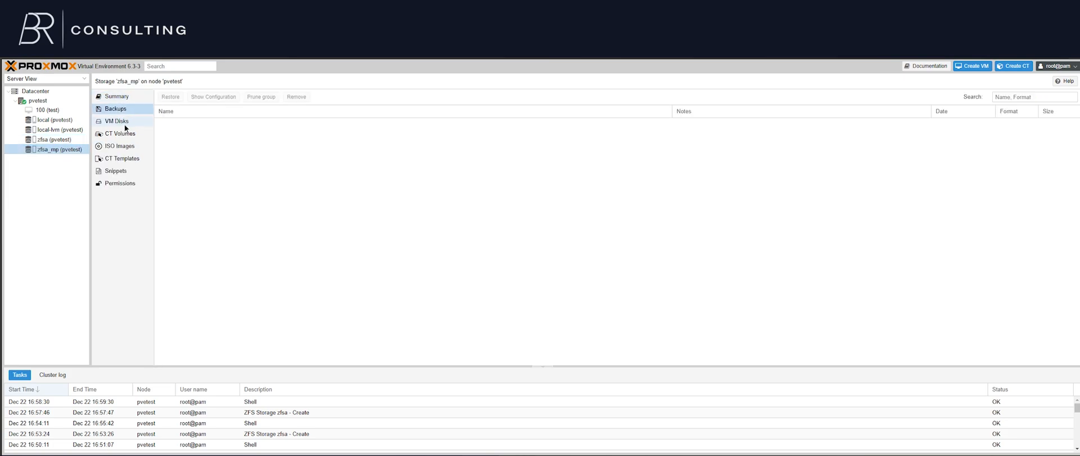
left_click(124, 124)
left_click(122, 136)
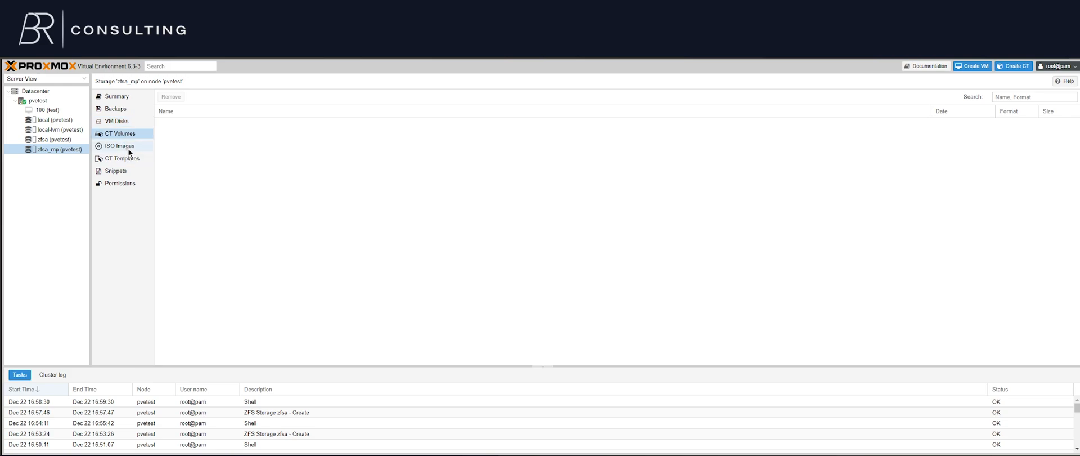
left_click(126, 147)
left_click(127, 163)
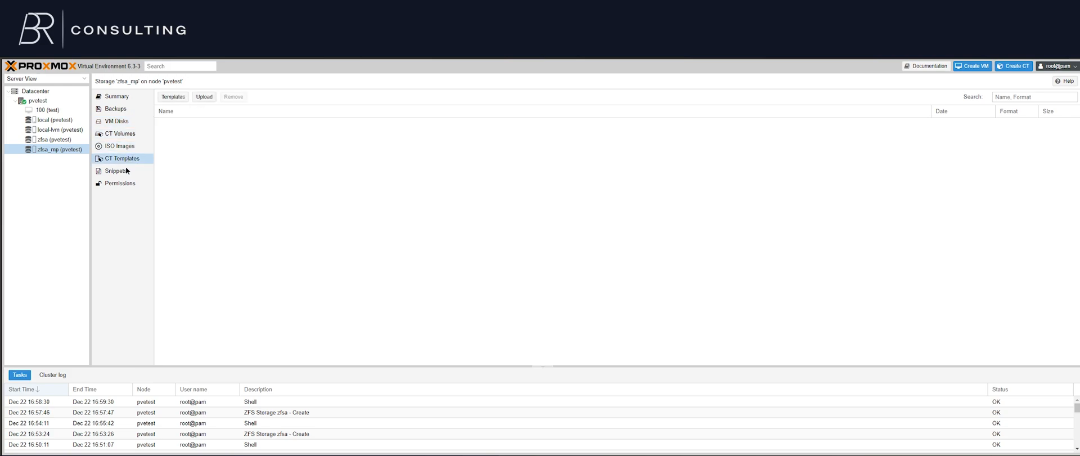
left_click(126, 174)
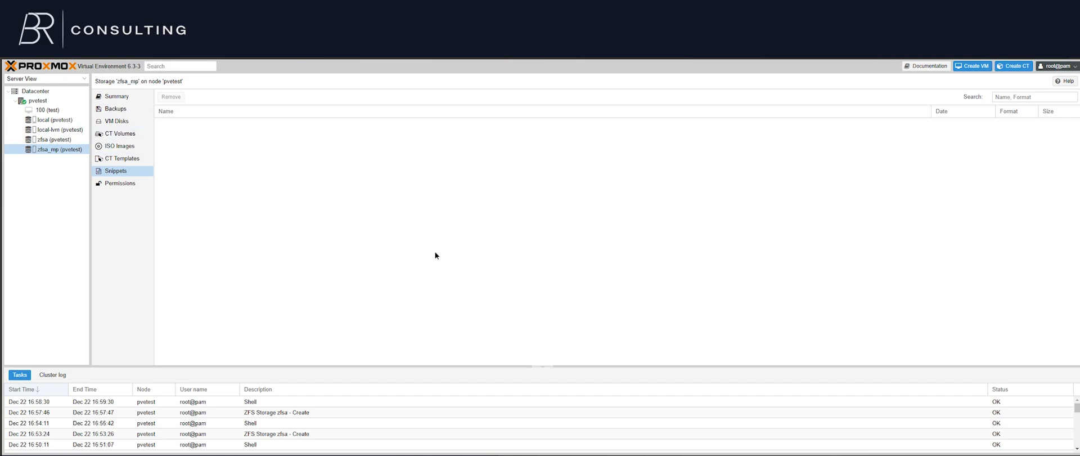
Open the pvetest node's shell and create an empty file with "touch /mnt/ZFSA/hello.txt"
left_click(25, 99)
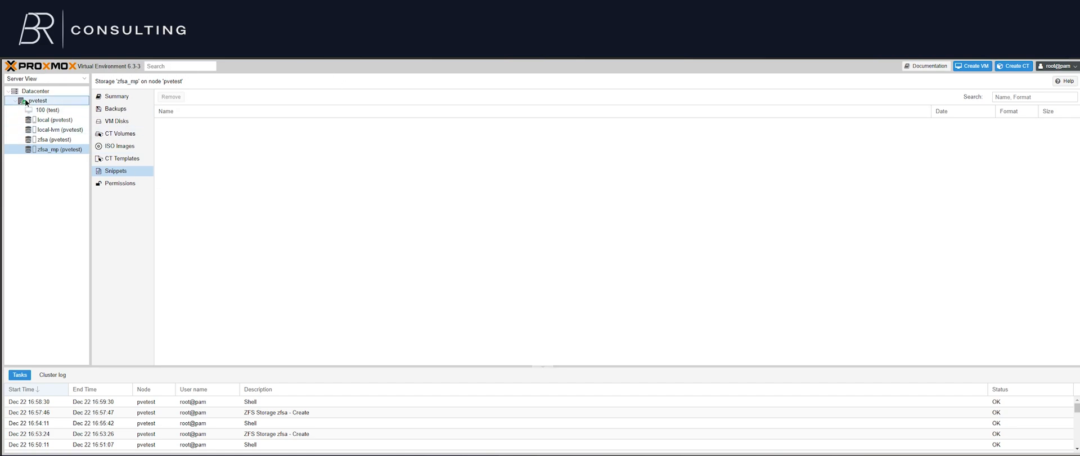
left_click(124, 136)
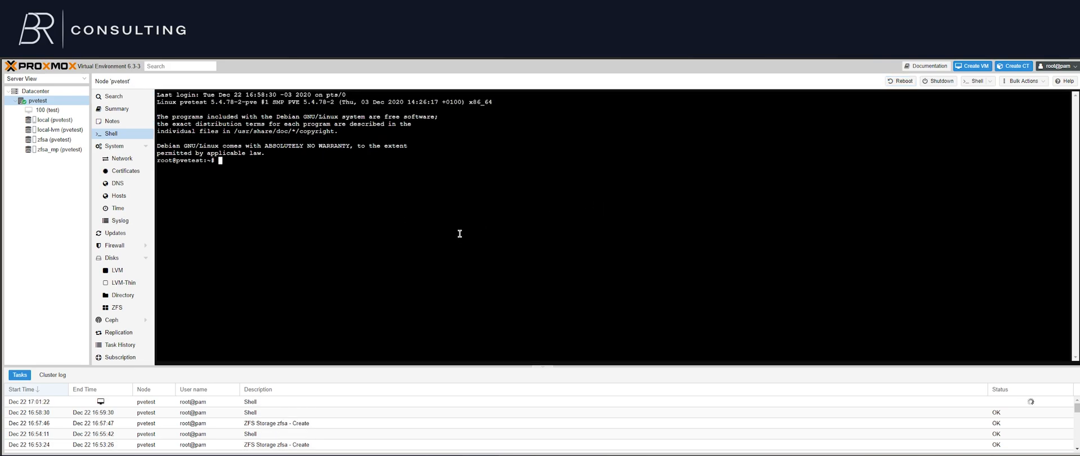
type("touch /mnt/ZFSA/hello.txt")
key("Return")
Edit /mnt/ZFSA/hello.txt in nano, write "hey, this is a test file", and save it
type("nano /")
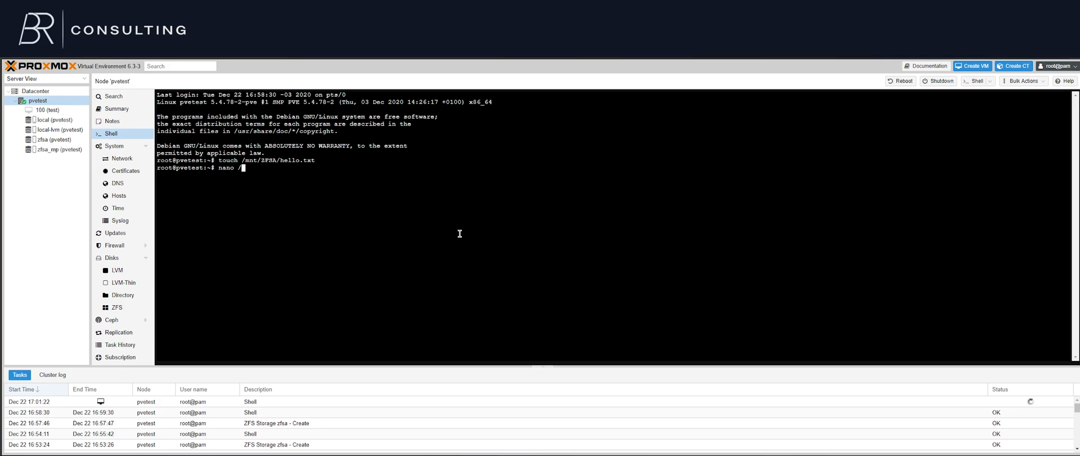
type("mnt/ZFSA/hello.txt")
key("Return")
type("hey")
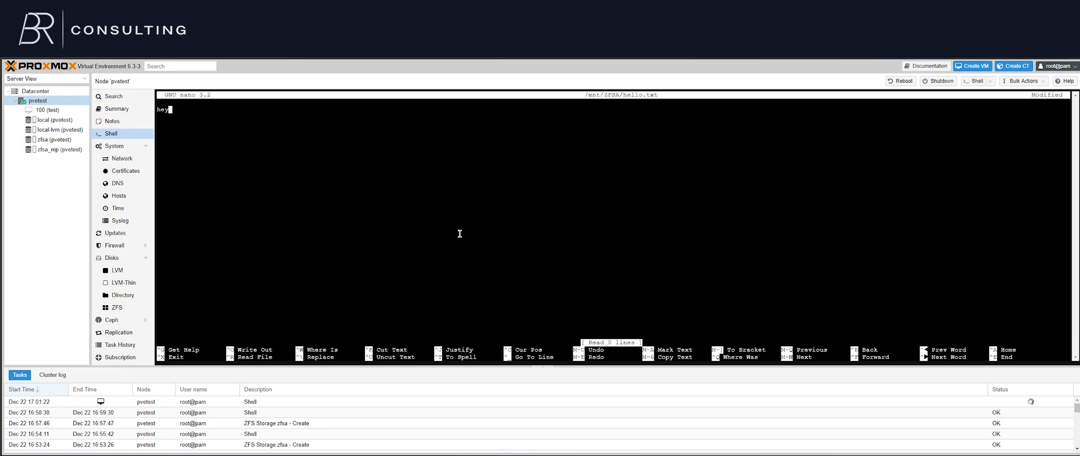
type(", this is a test file")
key("ctrl+x")
key("y")
key("Return")
key("Return")
key("Return")
List the contents of the mounted dataset with "ls -al /mnt/ZFSA/"
type("ls -al")
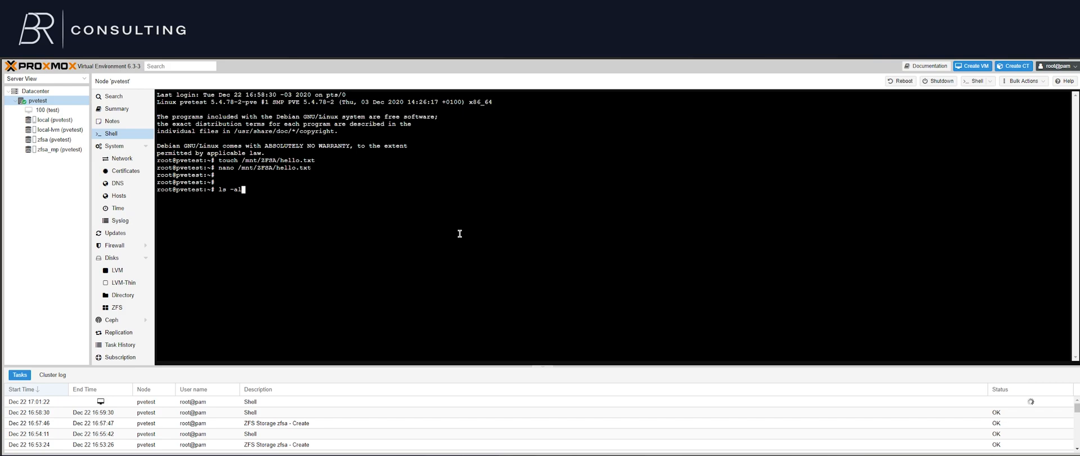
type(" /mnt/ZFSA/")
key("Return")
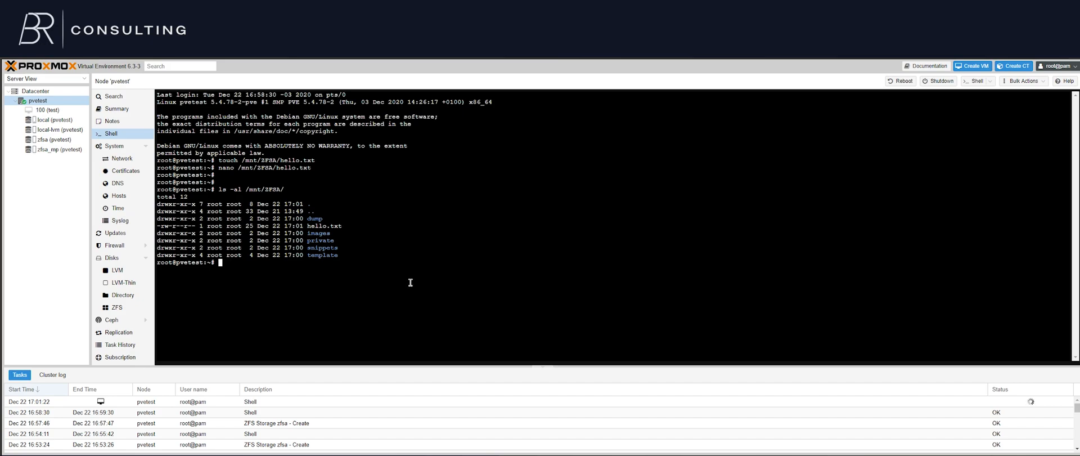
Open /etc/pve/storage.cfg in nano and go to the end of the file
type("nano /etc/pve/storage.cfg")
key("Return")
key("Page_Down")
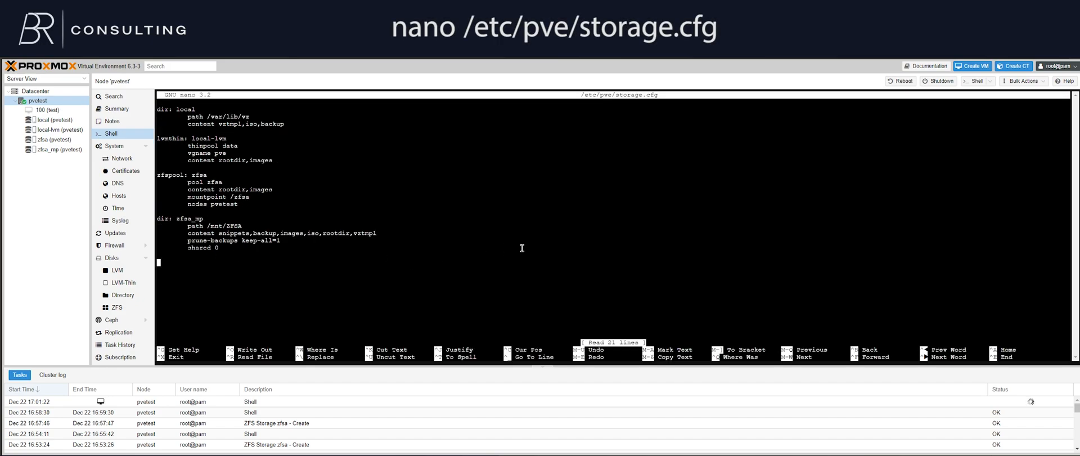
Add an indented line "is_mountpoint 1" below "shared 0" in the zfsa_mp directory entry
key("Up")
key("Tab")
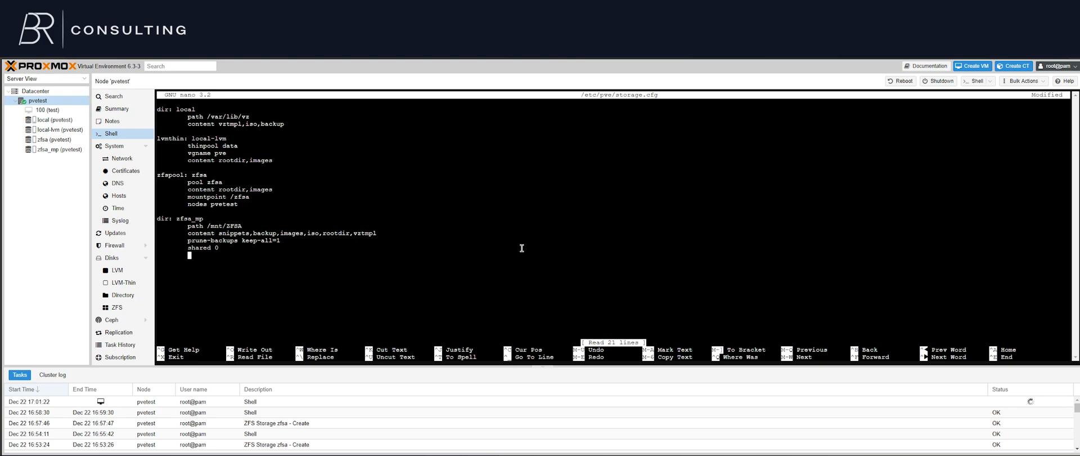
double_click(190, 219)
left_click(183, 181)
double_click(191, 217)
triple_click(192, 220)
left_click(205, 256)
type("is_mountpoint 1")
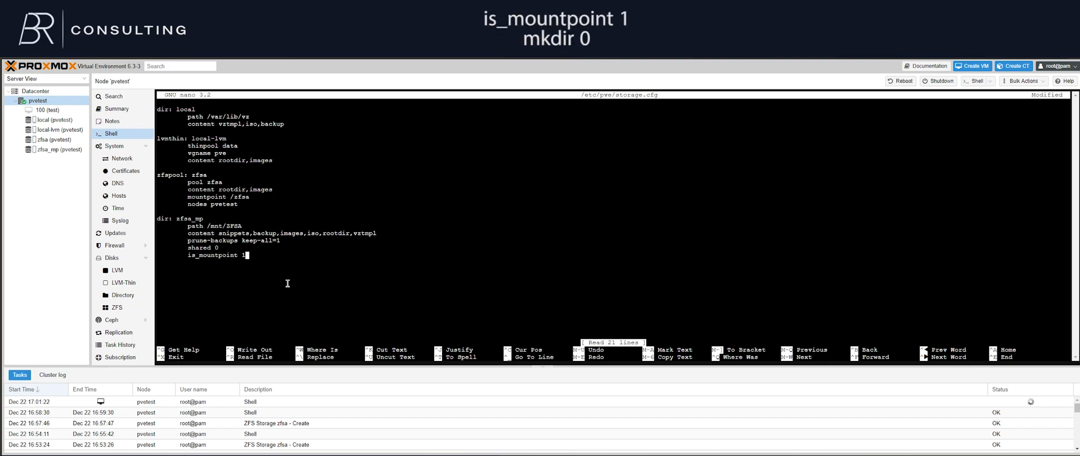
Add an indented line "mkdir 0" below the is_mountpoint setting of the zfsa_mp entry
key("Return")
key("Tab")
type("mkdir")
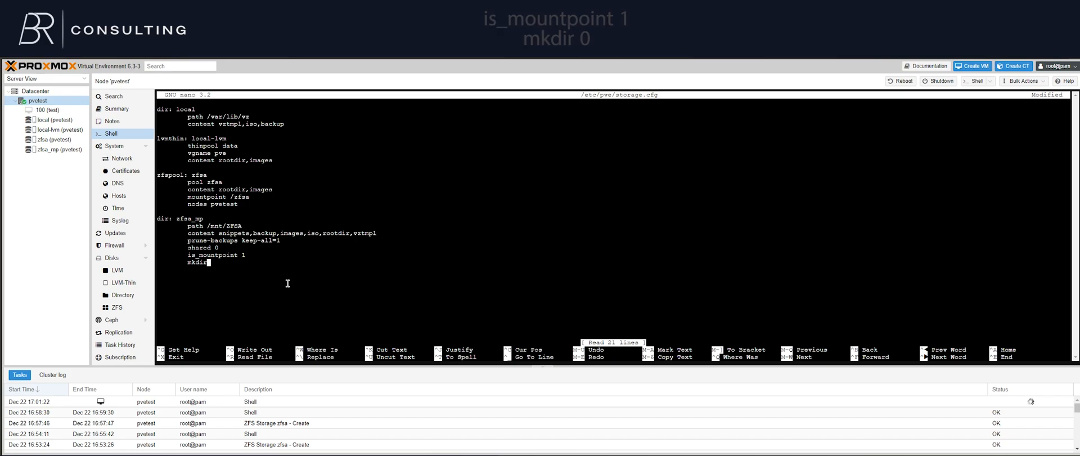
type(" 0")
double_click(224, 257)
left_click(208, 268)
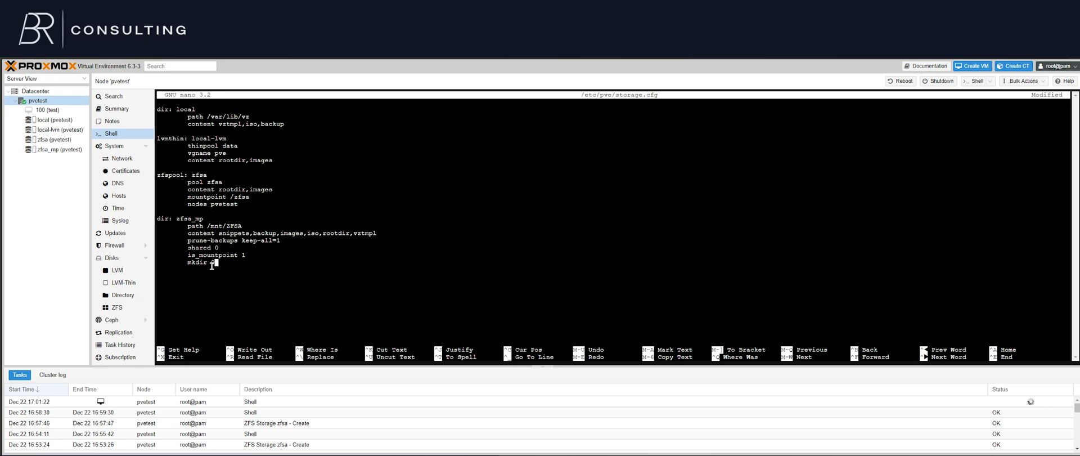
double_click(213, 256)
Save storage.cfg under its existing name and exit nano to the shell
key("ctrl+x")
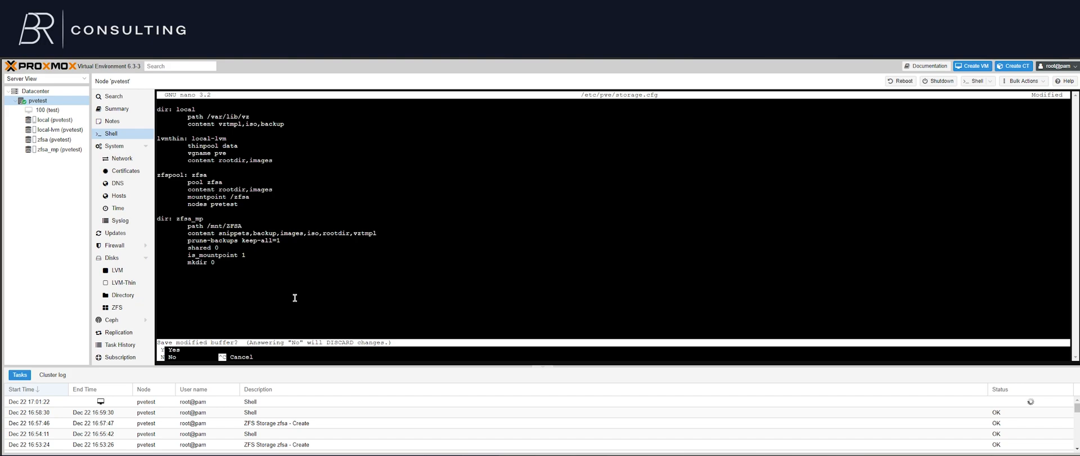
key("y")
key("Return")
key("Return")
key("Return")
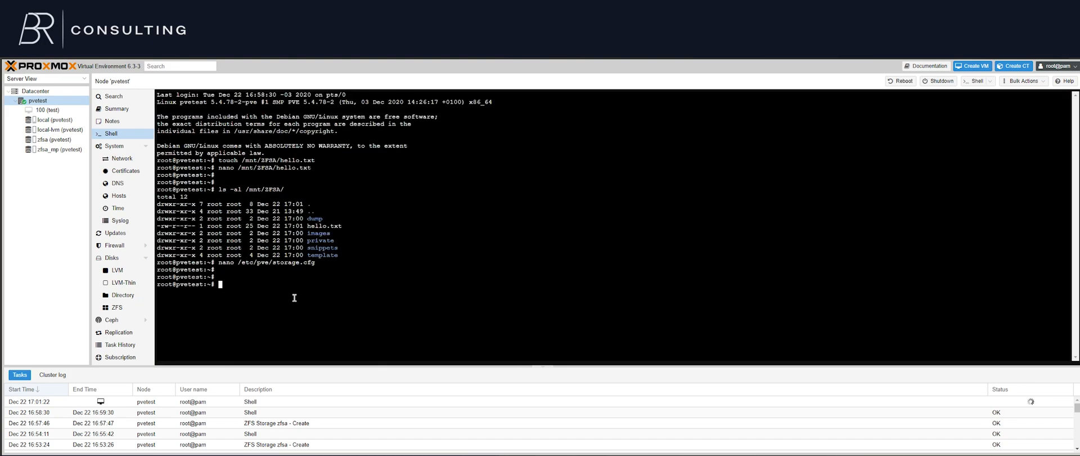
Recall the earlier nano command for /lib/systemd/system/pvestatd.service from the shell history and open that file
key("ctrl+r")
type("lib")
key("End")
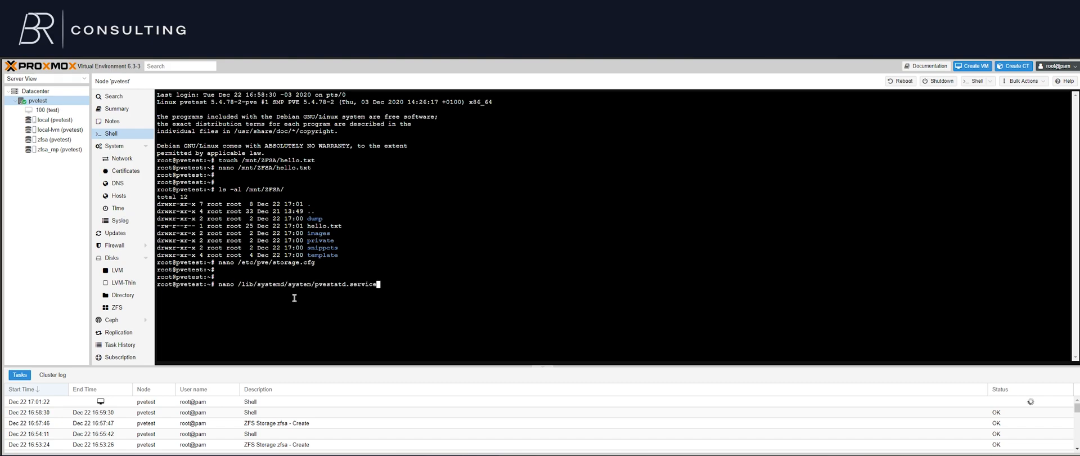
left_click_drag(238, 284, 383, 285)
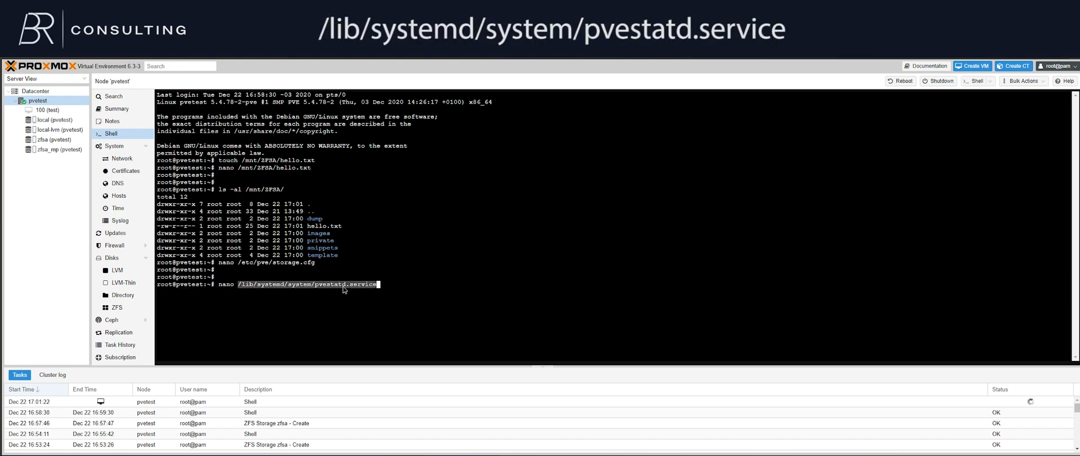
left_click(370, 290)
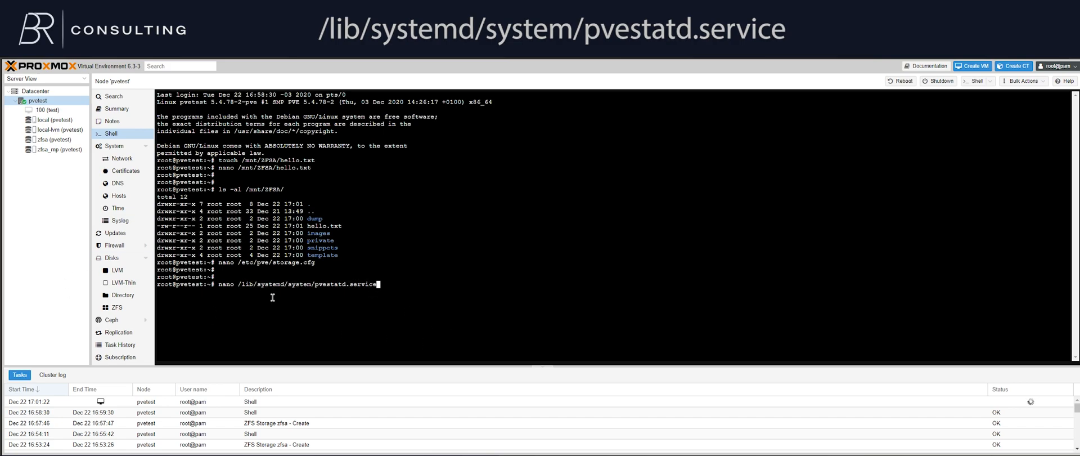
key("Return")
Examine the Wants and After lines in the pvestatd.service unit file and exit nano without editing it
key("Down")
key("Down")
key("Down")
key("Down")
triple_click(175, 141)
left_click(175, 140)
left_click_drag(184, 141, 258, 140)
left_click(268, 147)
left_click(265, 147)
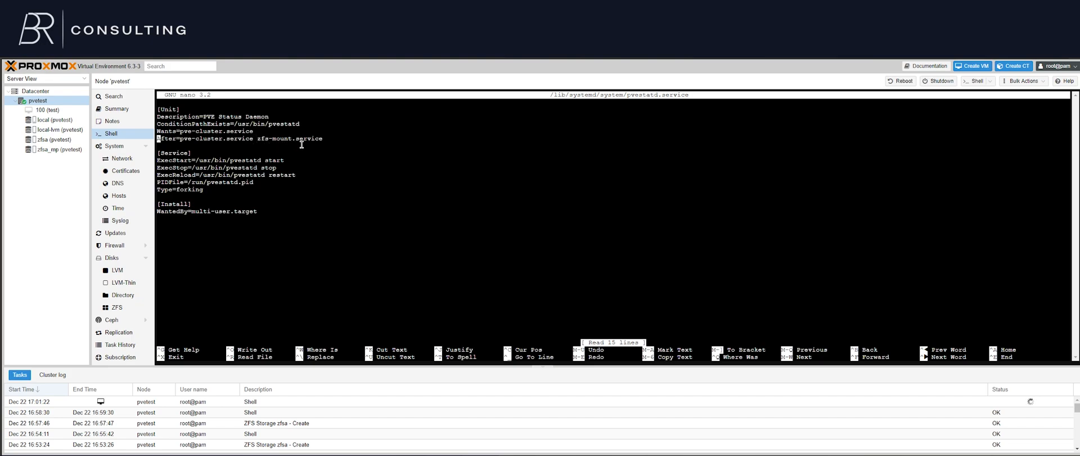
key("End")
key("Home")
key("ctrl+x")
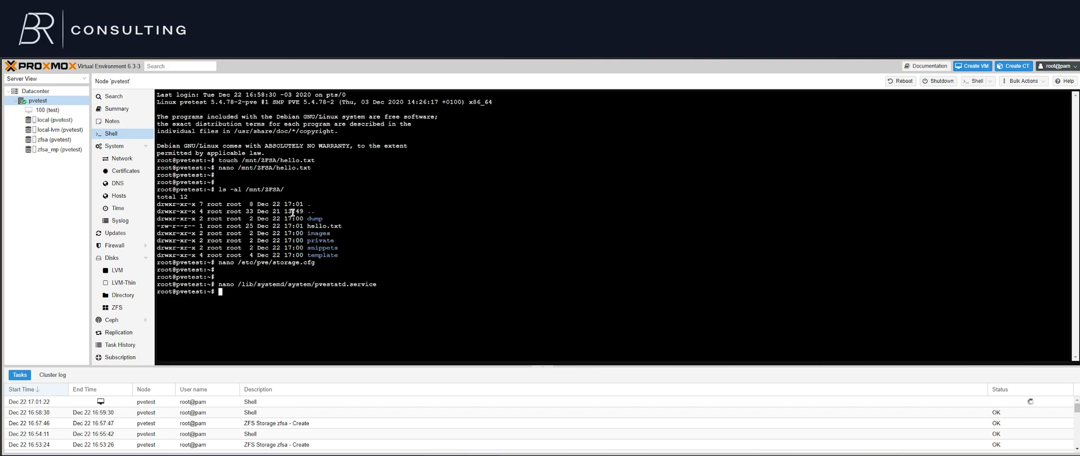
key("Return")
key("Return")
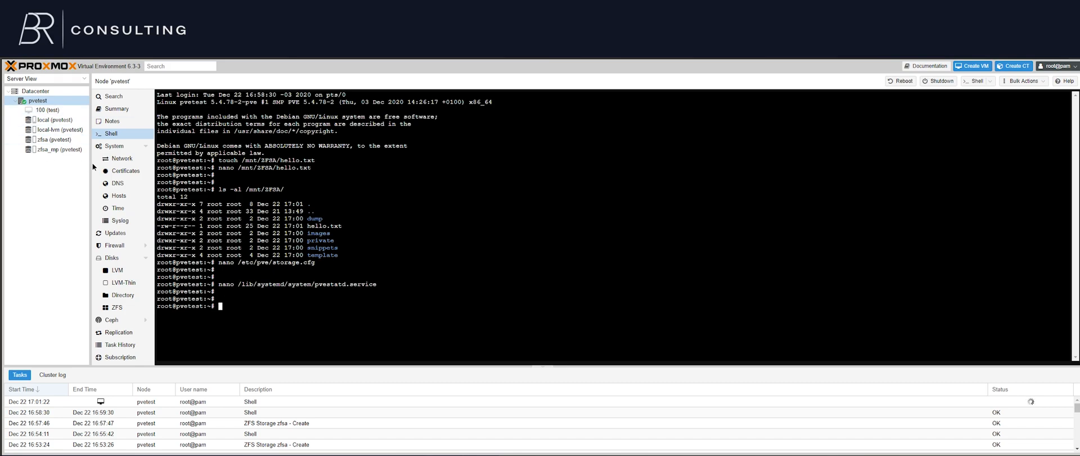
View the zfsa storage and the zfsa_mp directory storage on node pvetest
left_click(54, 139)
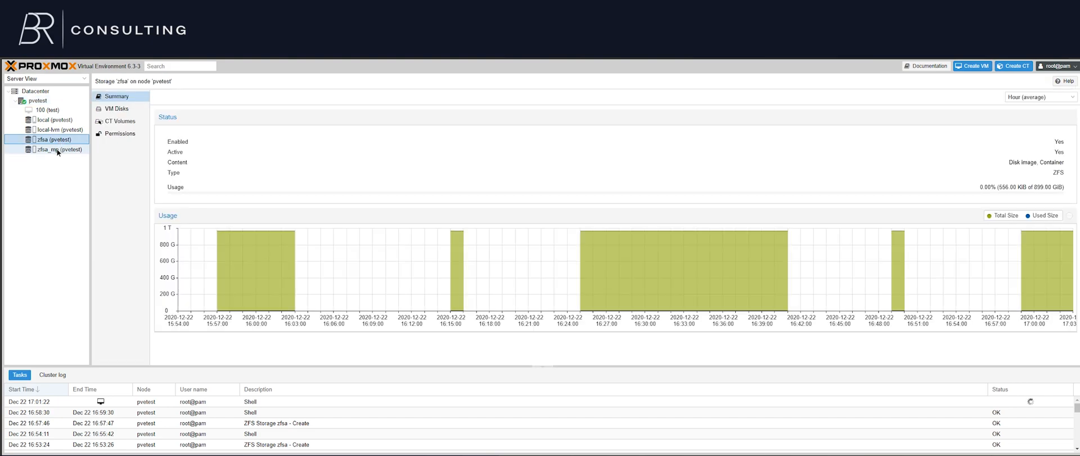
left_click(65, 147)
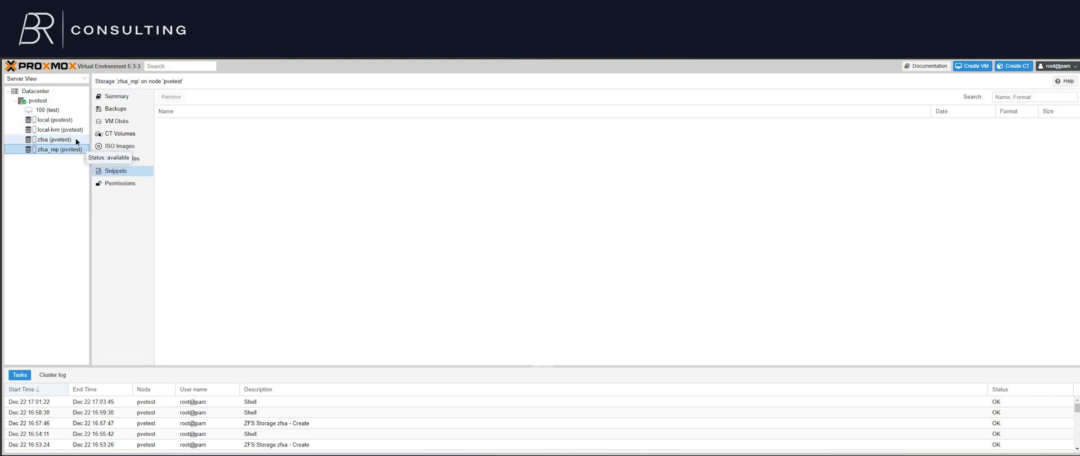
Review the target storages for moving virtual machine 100's sata0 hard disk, select zfsa, and dismiss the dialog without moving it
left_click(67, 112)
left_click(262, 175)
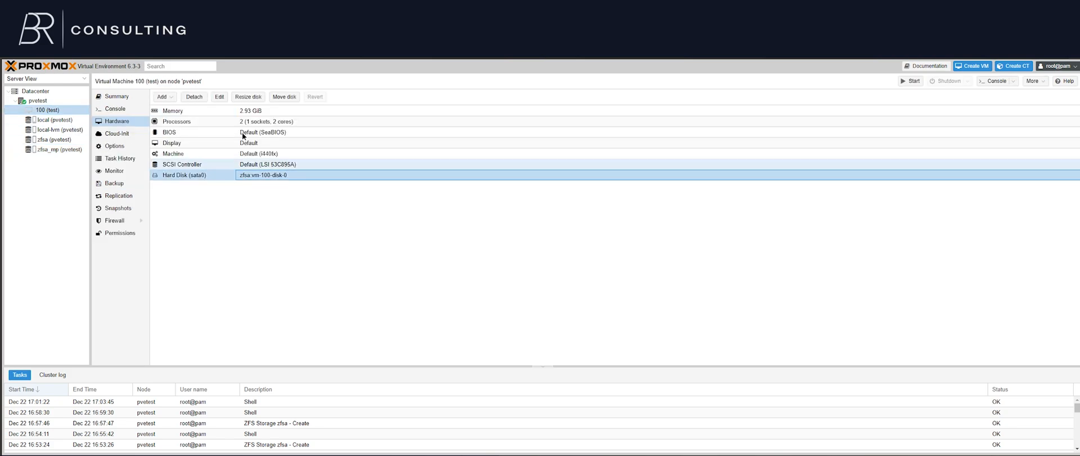
left_click(277, 98)
left_click(559, 251)
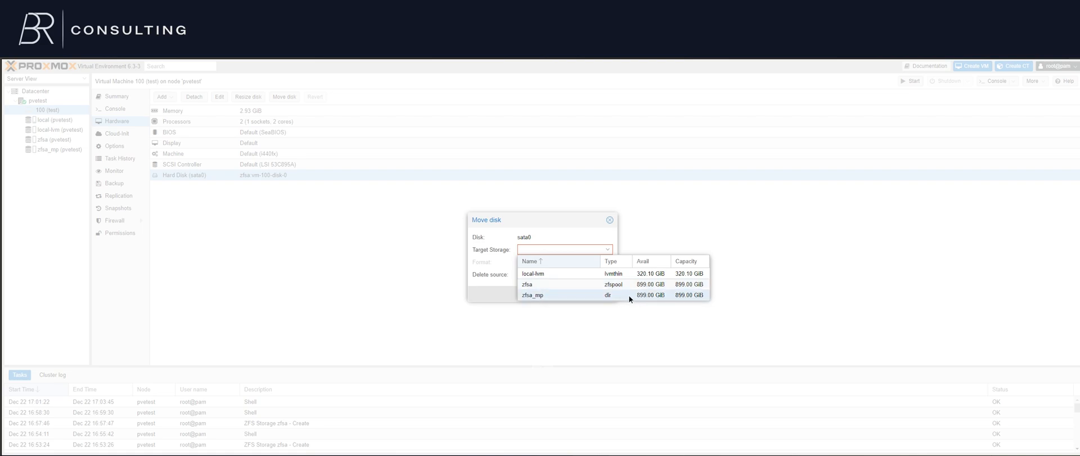
left_click(605, 285)
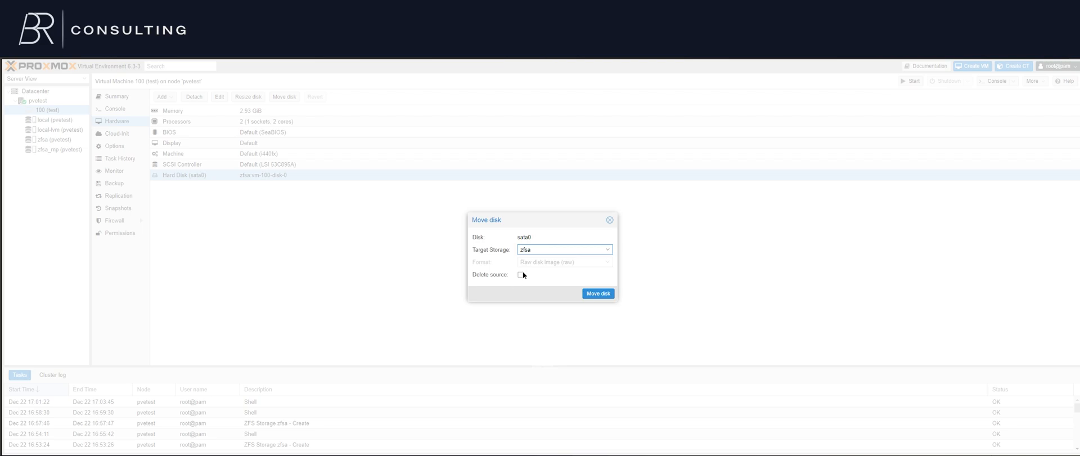
left_click(609, 220)
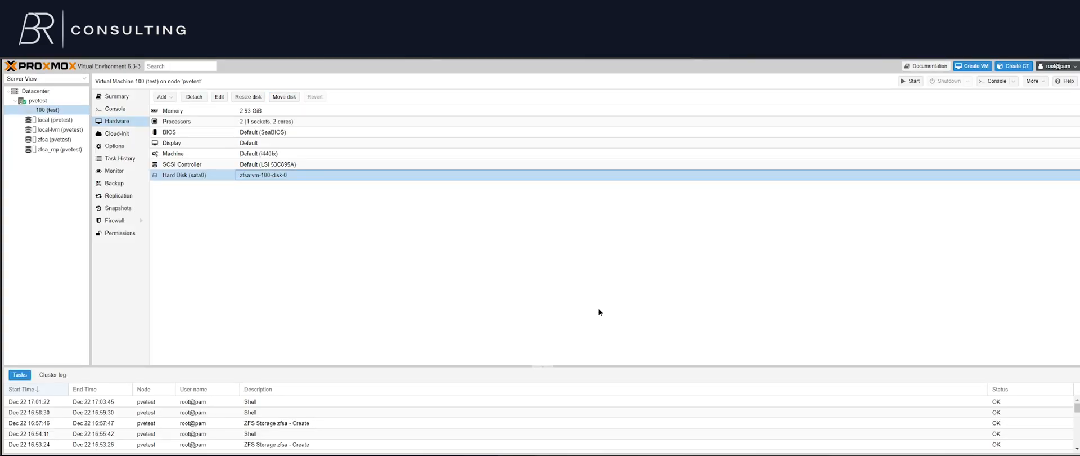